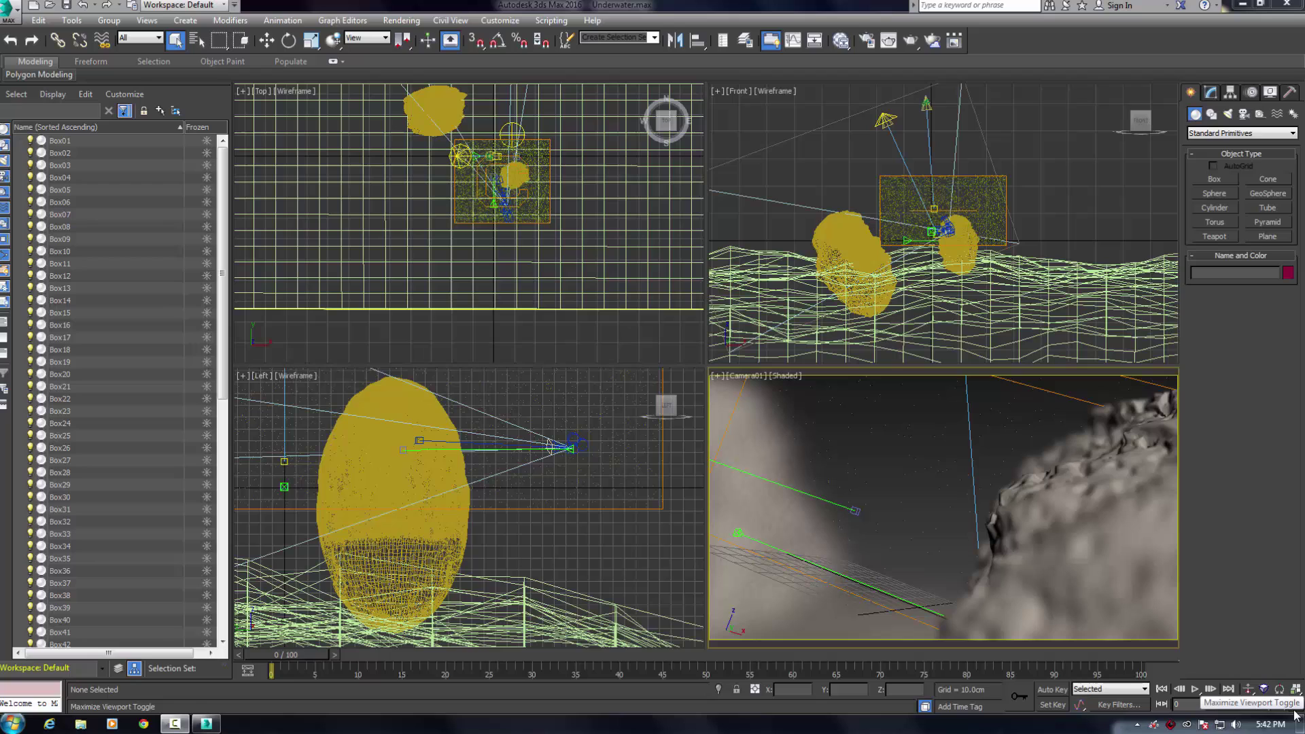
- Maximize the Camera01 viewport so the shaded underwater rocks fill the viewport area
left_click(1295, 712)
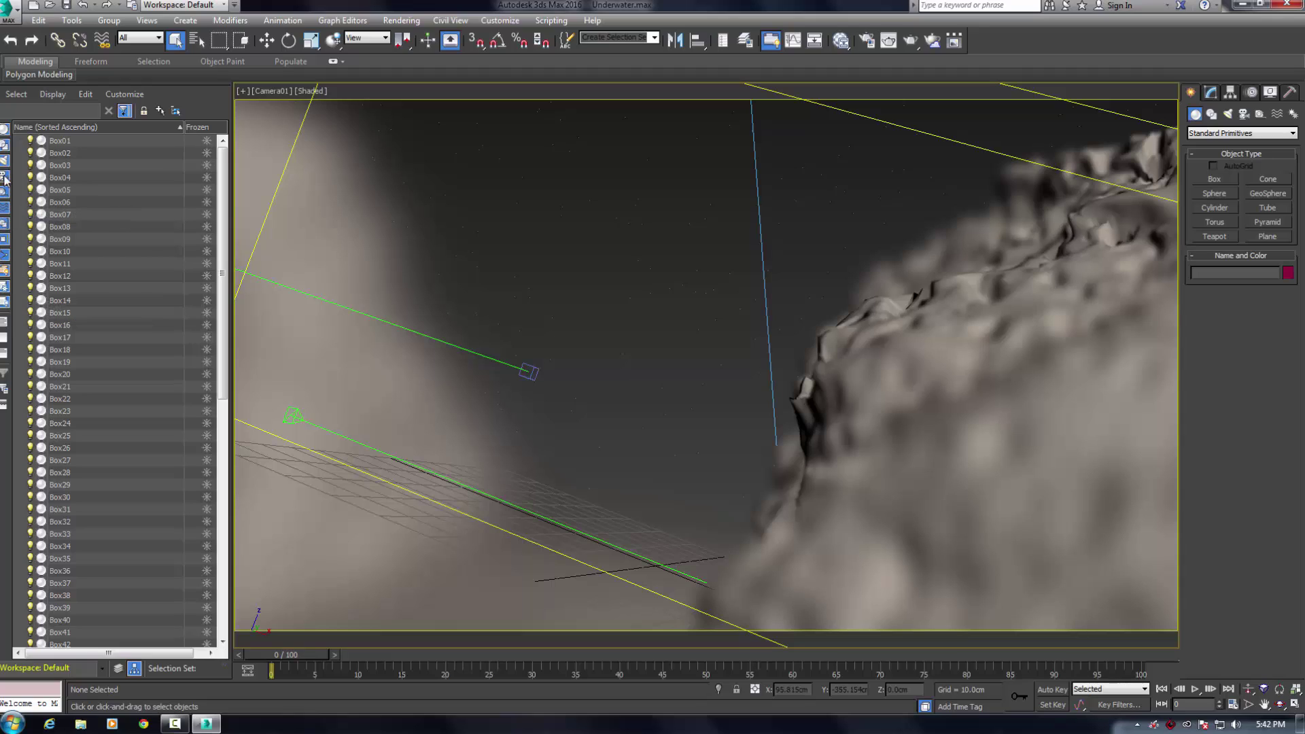
- Hide Box geometry in the Scene Explorer, leaving cameras, lights, Sky01 and the tapes listed
left_click(5, 129)
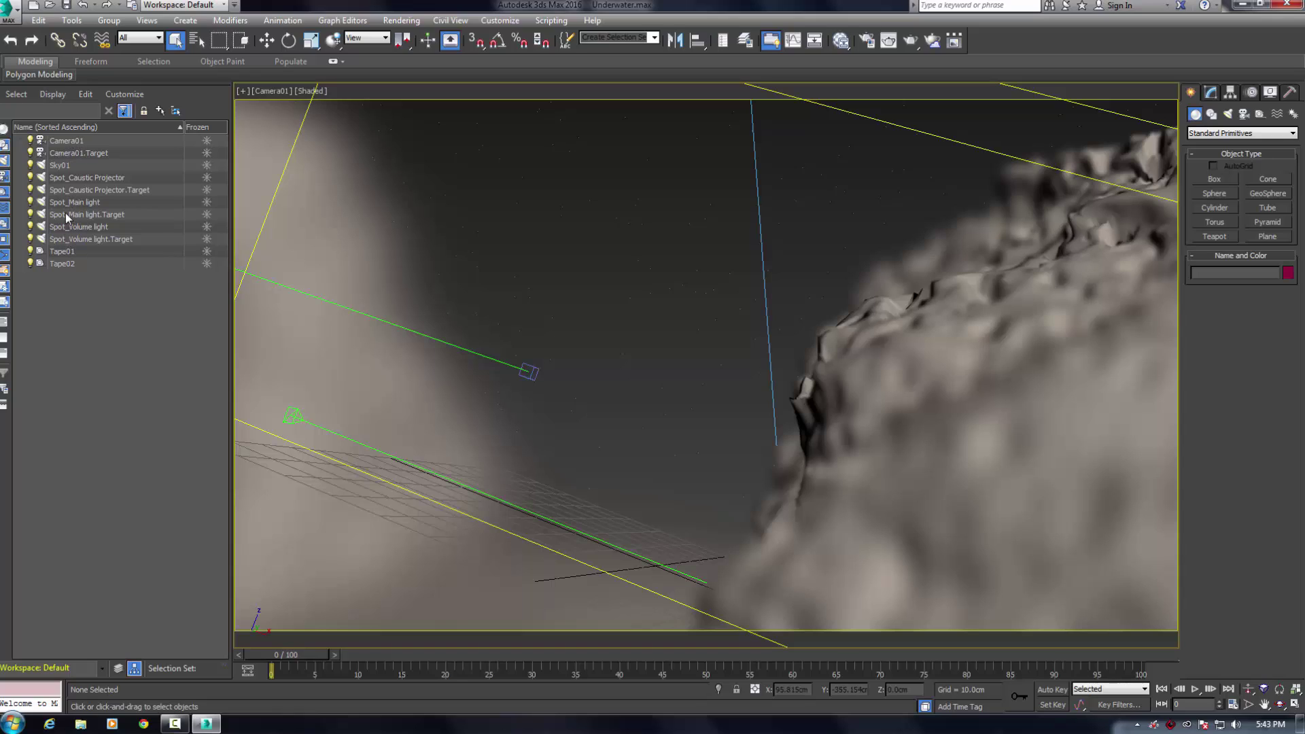
- Hide cameras from the Scene Explorer, then select the right rock, nudge the view and deselect
left_click(5, 160)
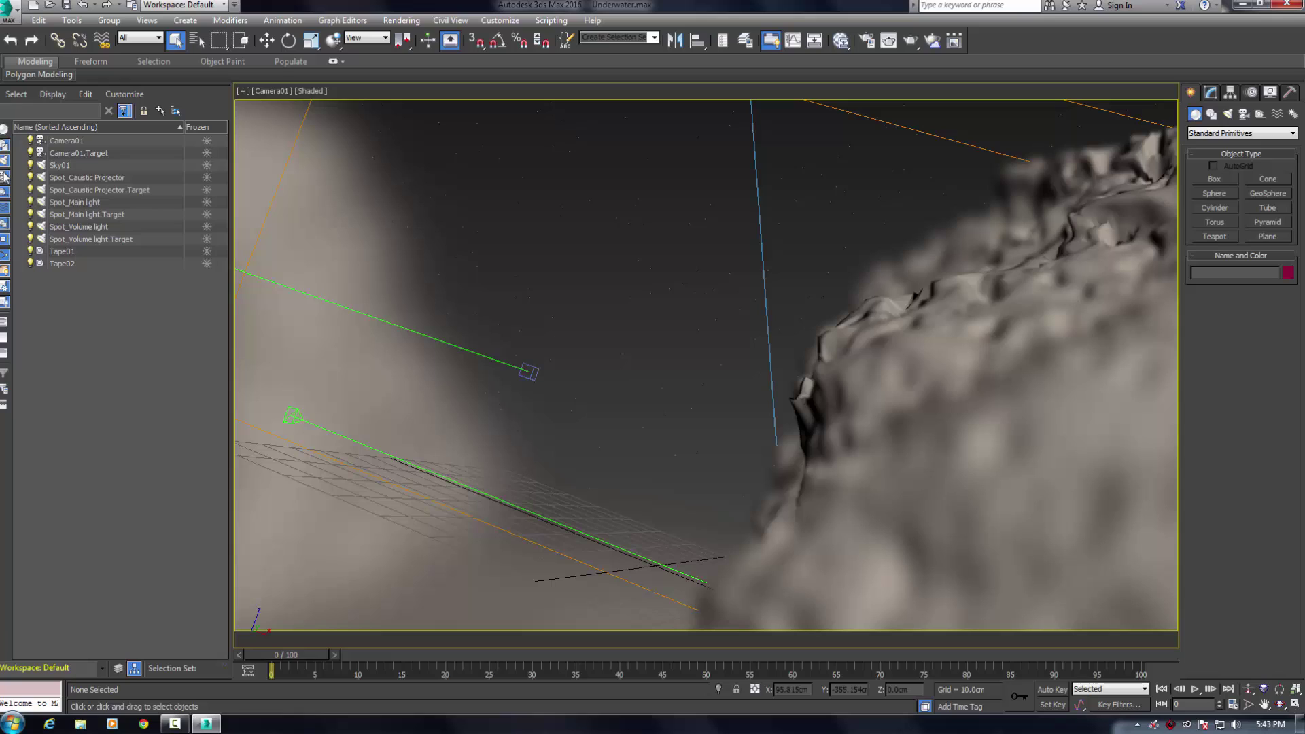
left_click(4, 175)
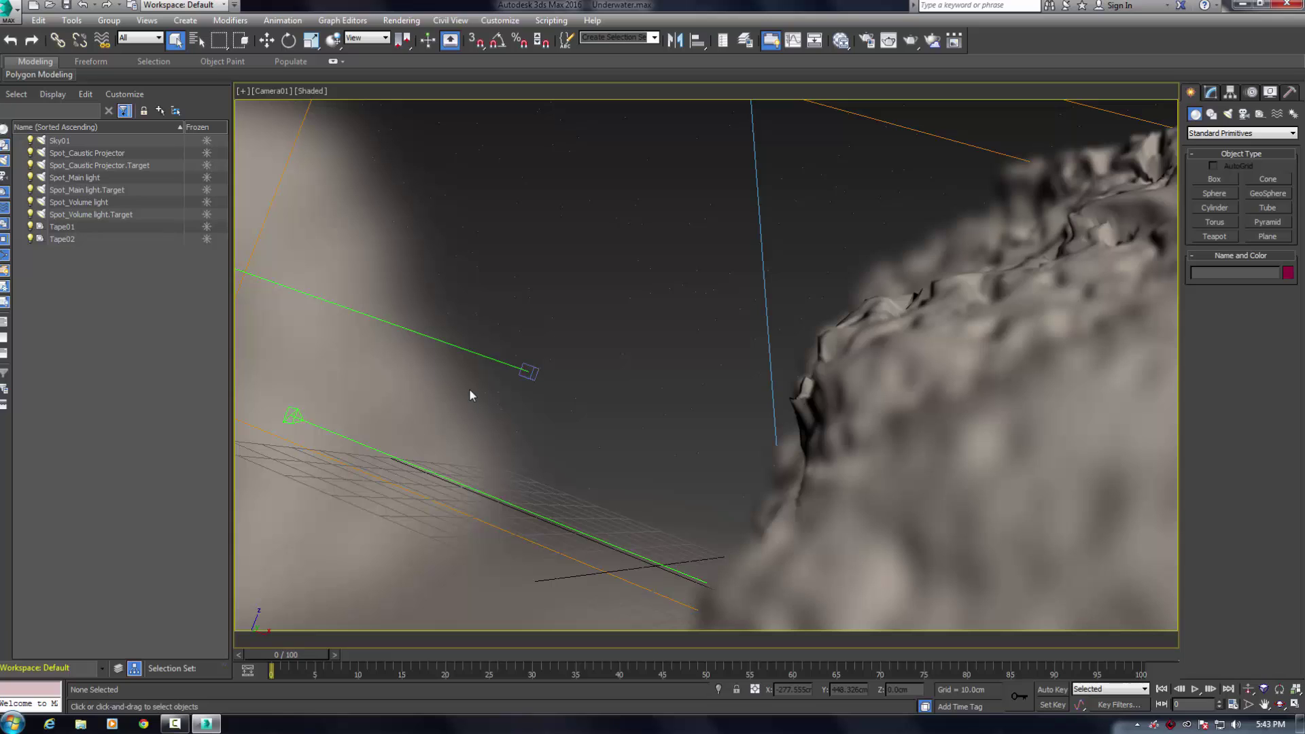
left_click(783, 423)
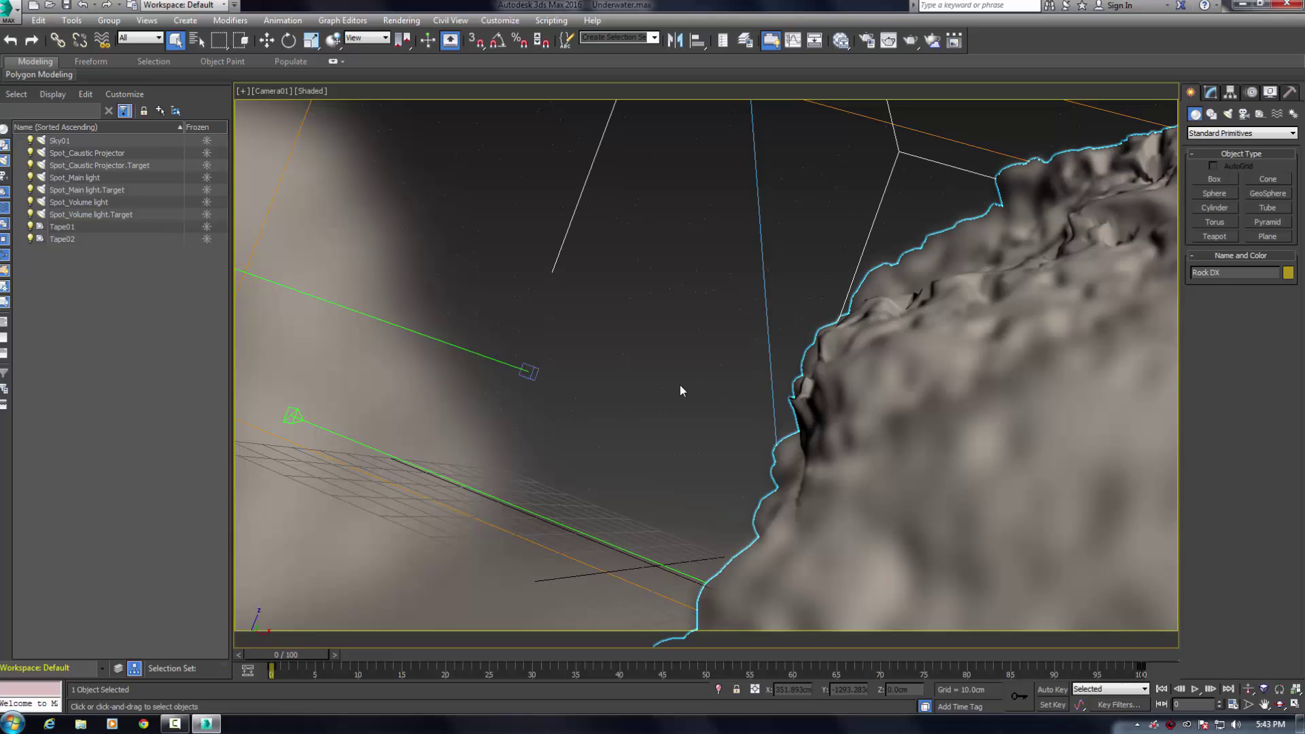
mouse_move(646, 357)
middle_mouse_down()
mouse_move(661, 367)
mouse_move(620, 315)
mouse_move(650, 367)
middle_mouse_up()
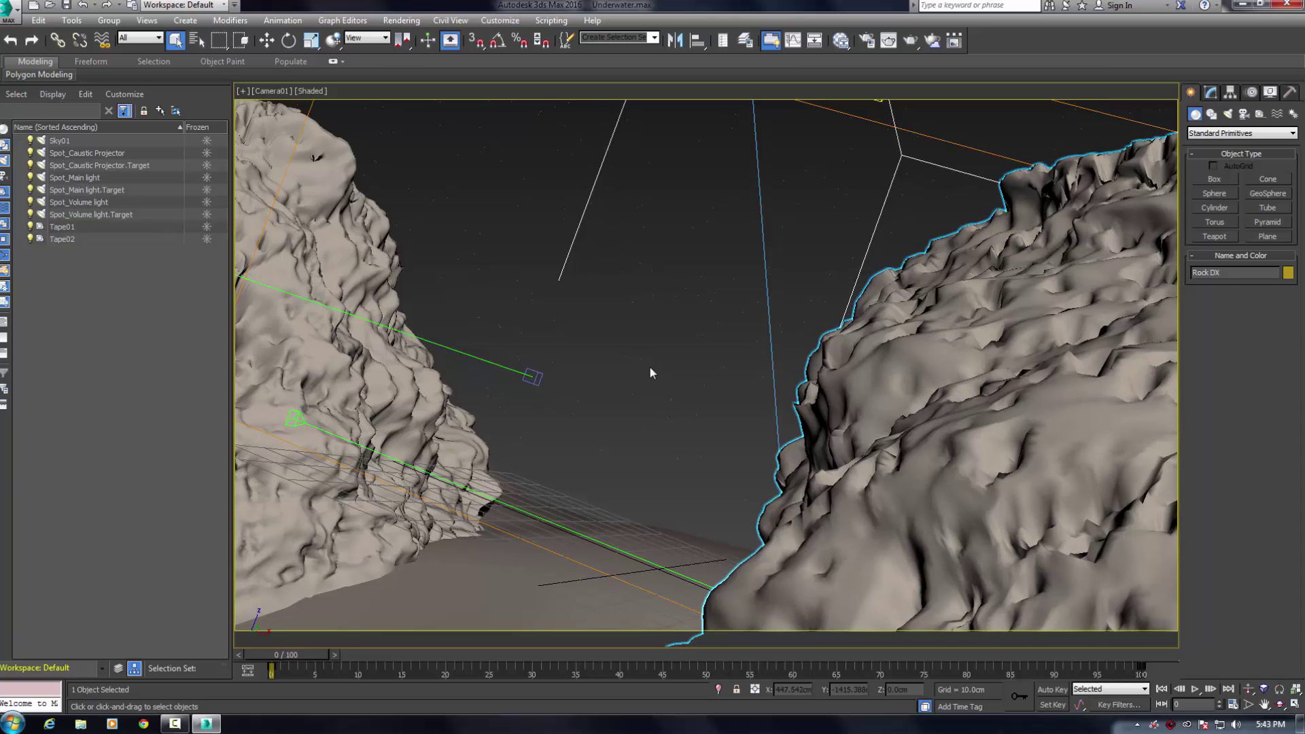
left_click(657, 370)
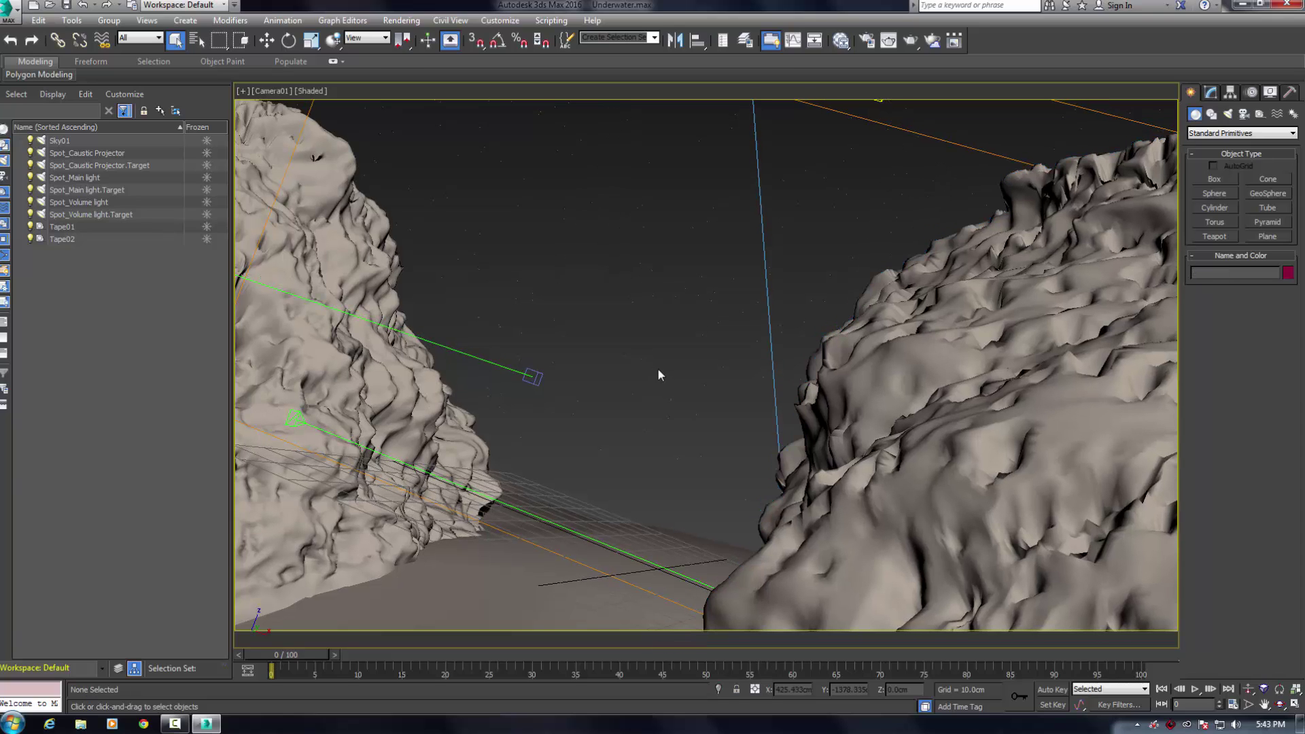
- Orbit Camera01 around the fogged right rock wall and open the Create panel's geometry category list
left_click(1280, 704)
mouse_move(714, 460)
left_mouse_down()
mouse_move(702, 460)
mouse_move(719, 462)
left_mouse_up()
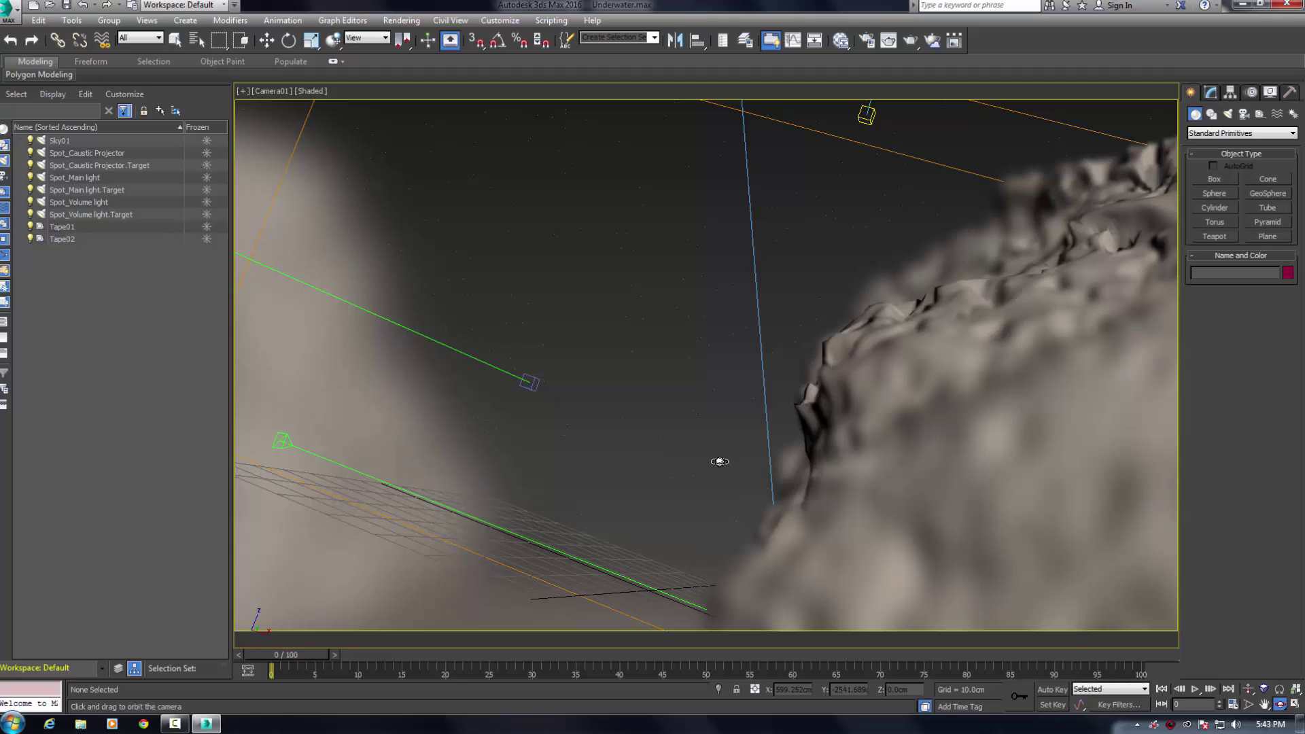
left_click(1289, 134)
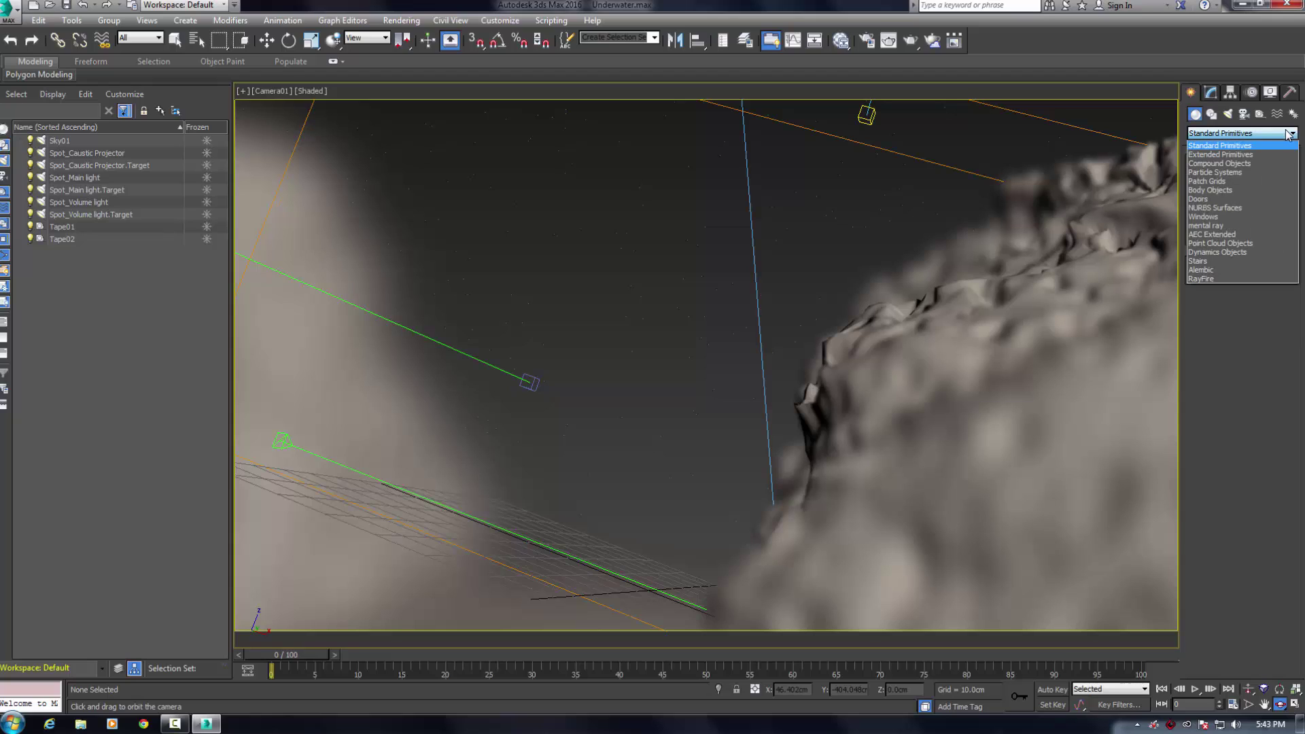
left_click(1238, 332)
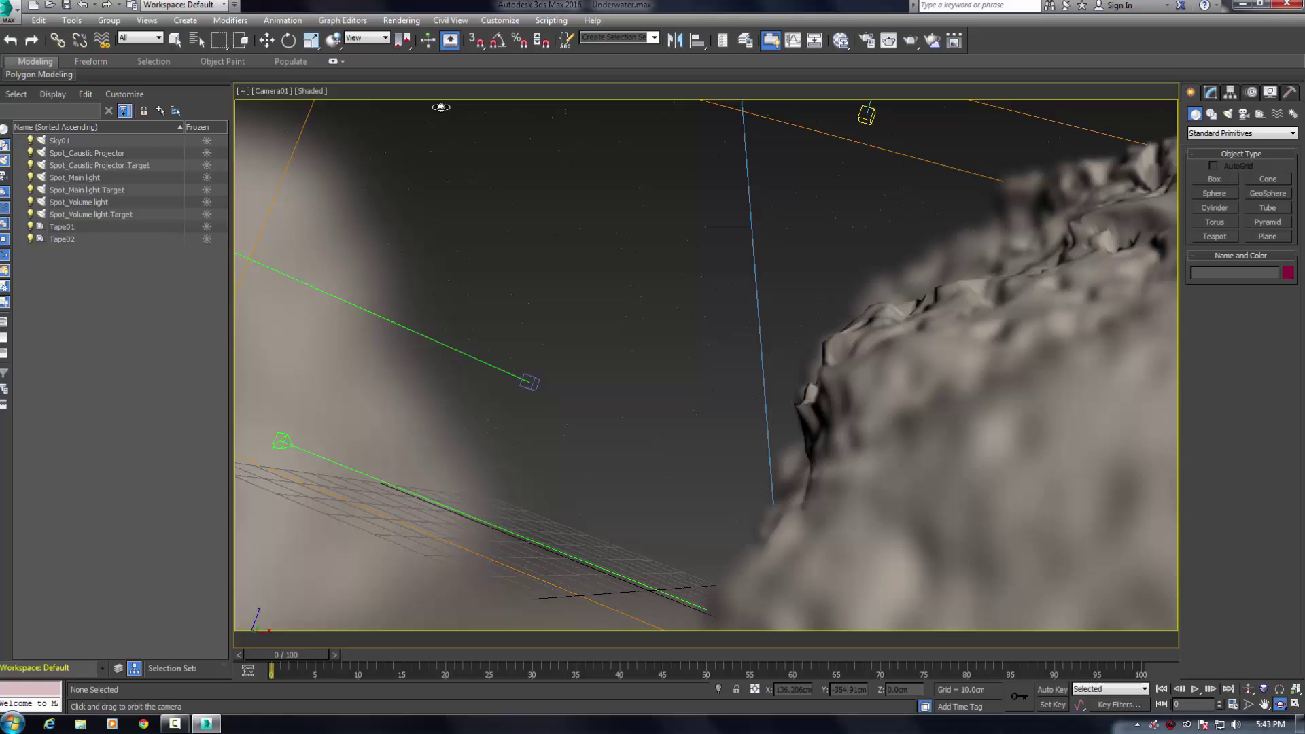
left_click_drag(574, 344, 613, 357)
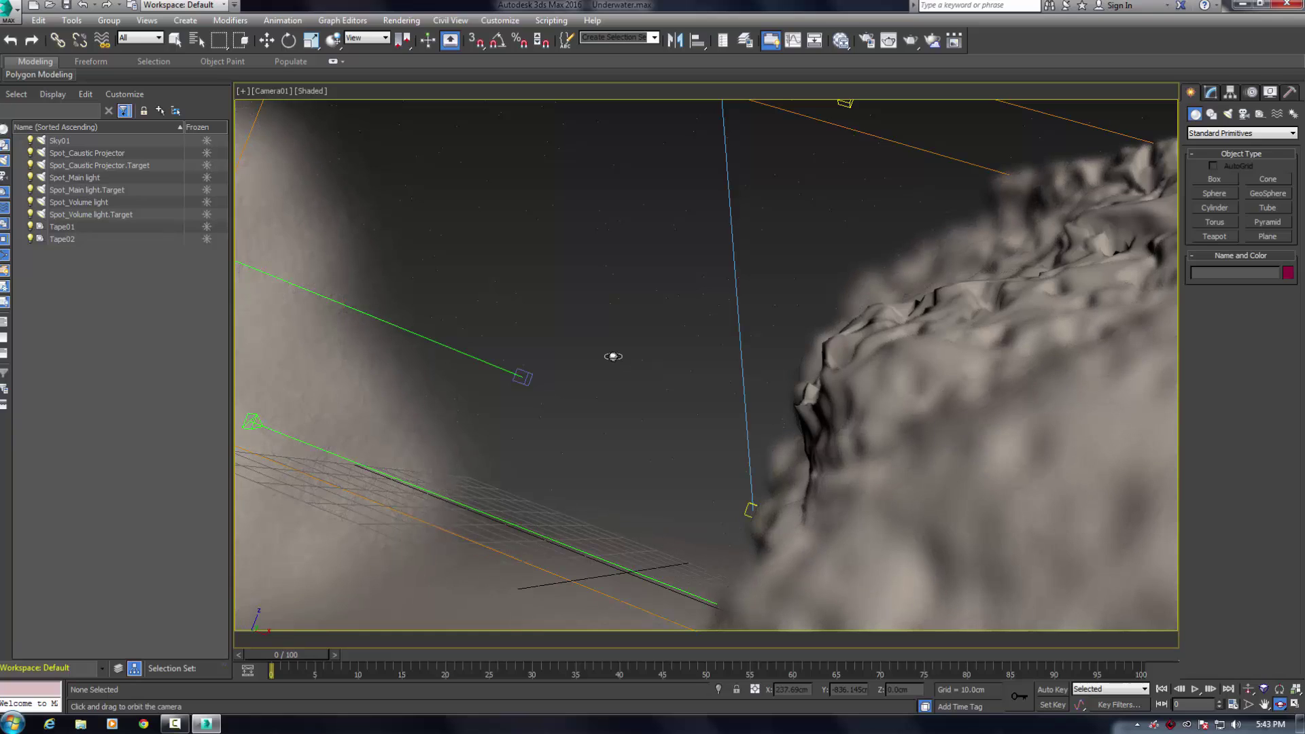
left_click(1286, 134)
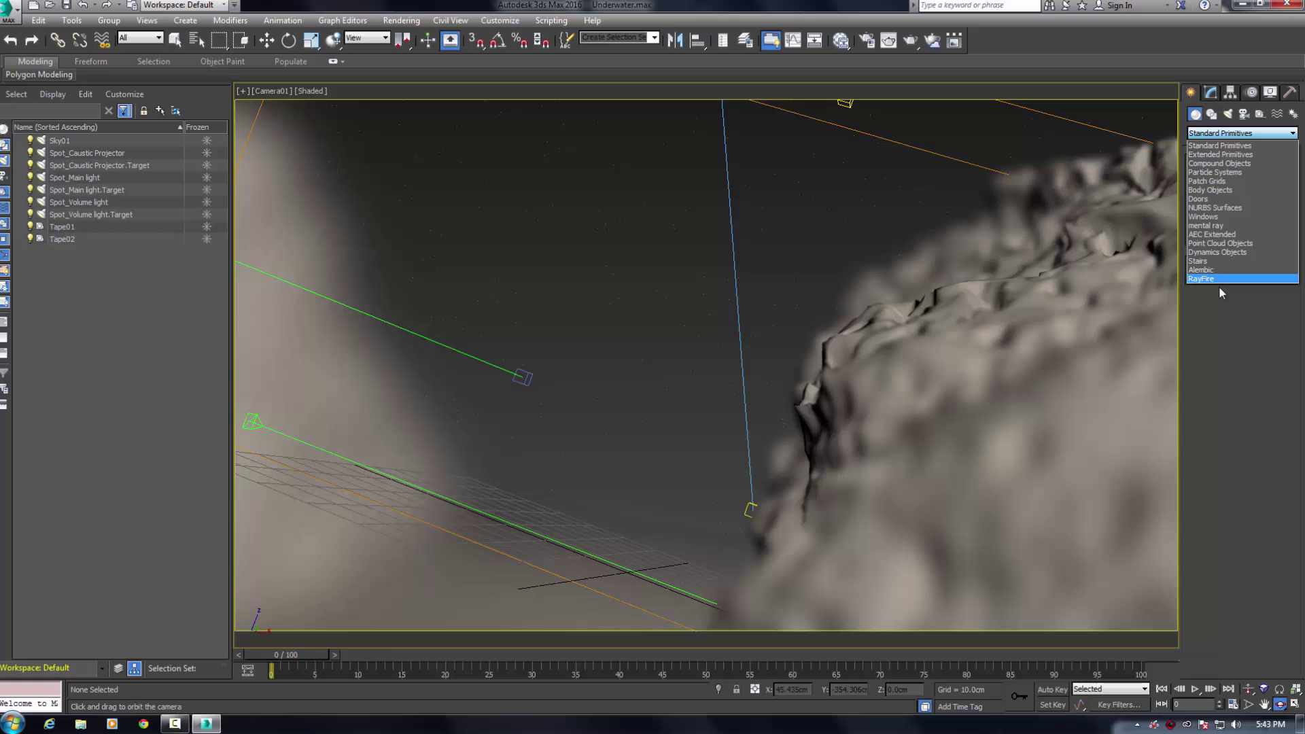
- Orbit Camera01 down between the rock walls, preview the animation, and scrub back near frame 0
left_click(1238, 369)
mouse_move(772, 390)
left_mouse_down()
mouse_move(790, 386)
mouse_move(762, 387)
left_mouse_up()
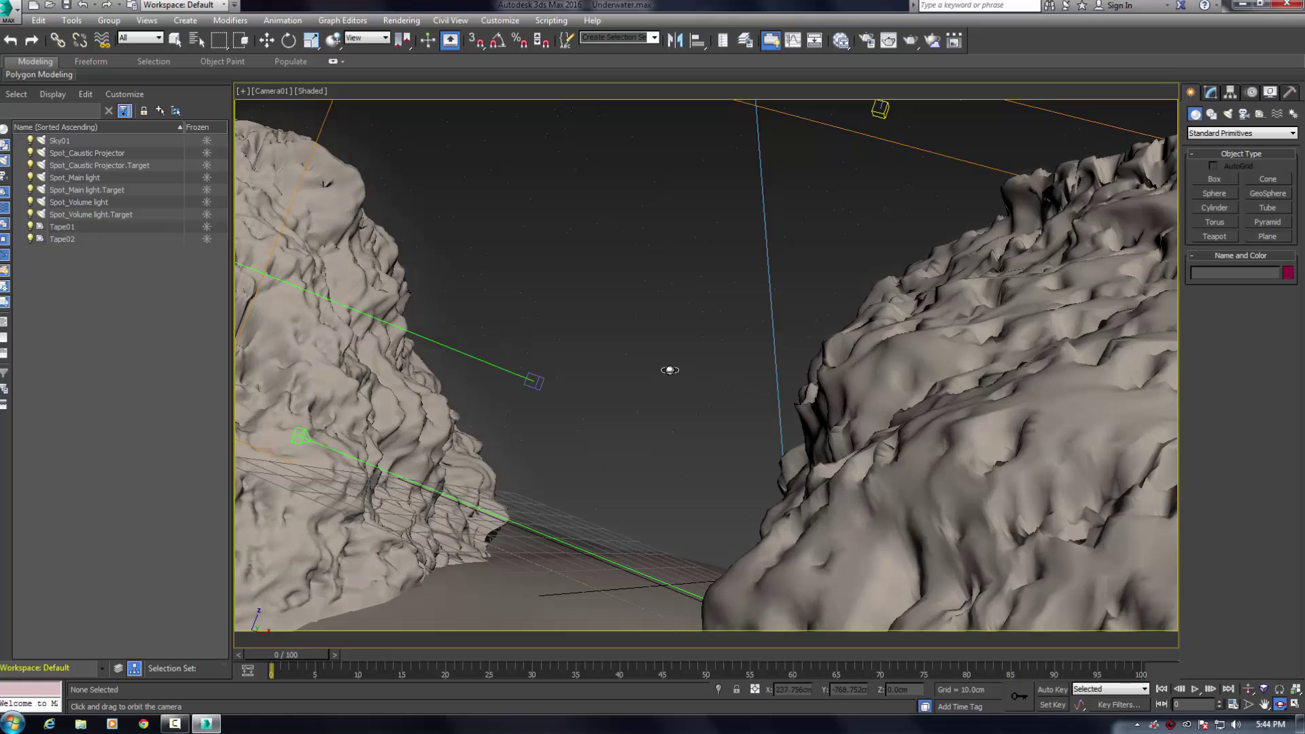
left_click_drag(562, 297, 567, 297)
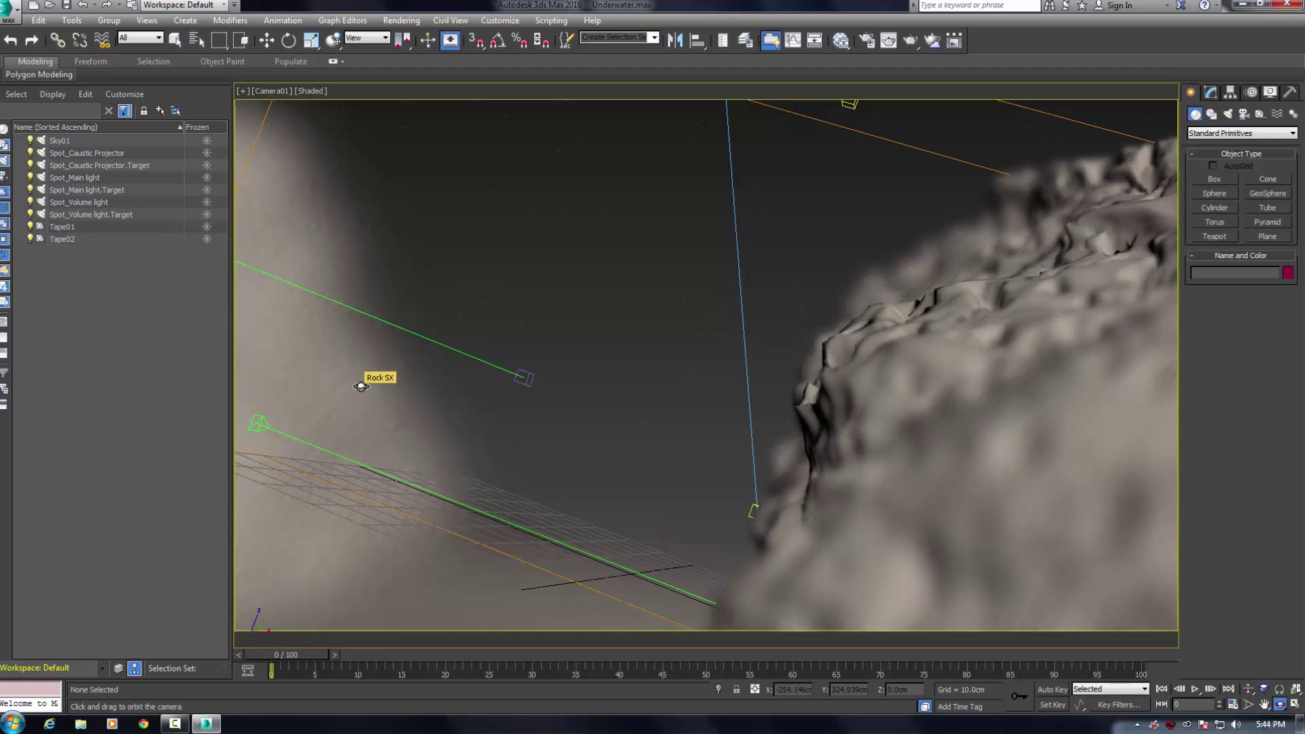
left_click(1194, 690)
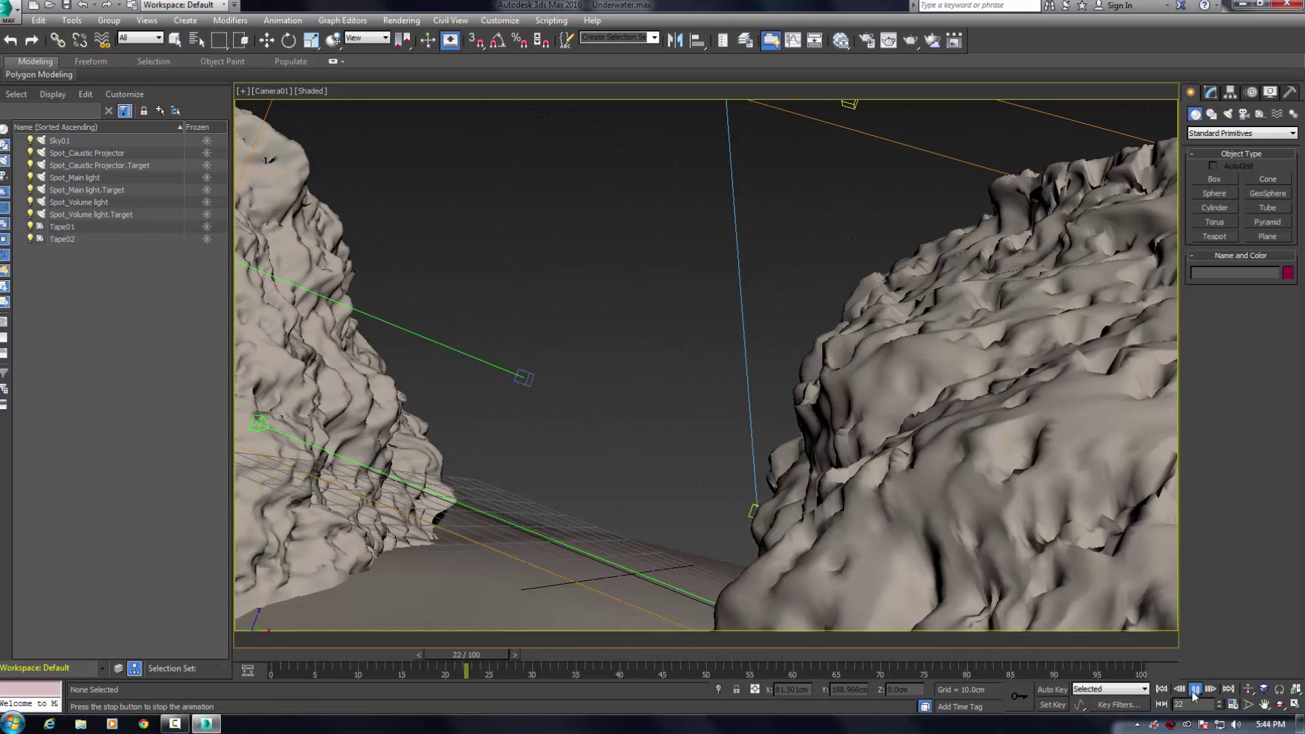
left_click(1194, 689)
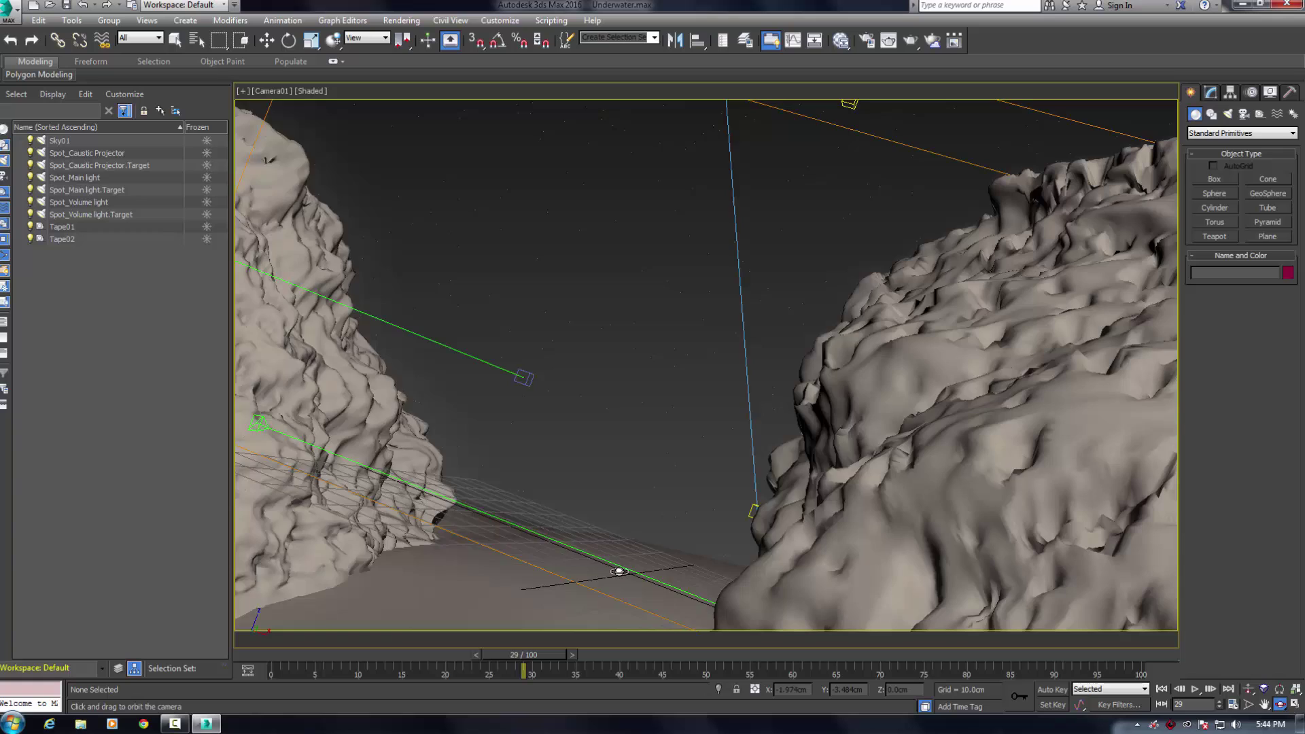
left_click_drag(619, 571, 618, 579)
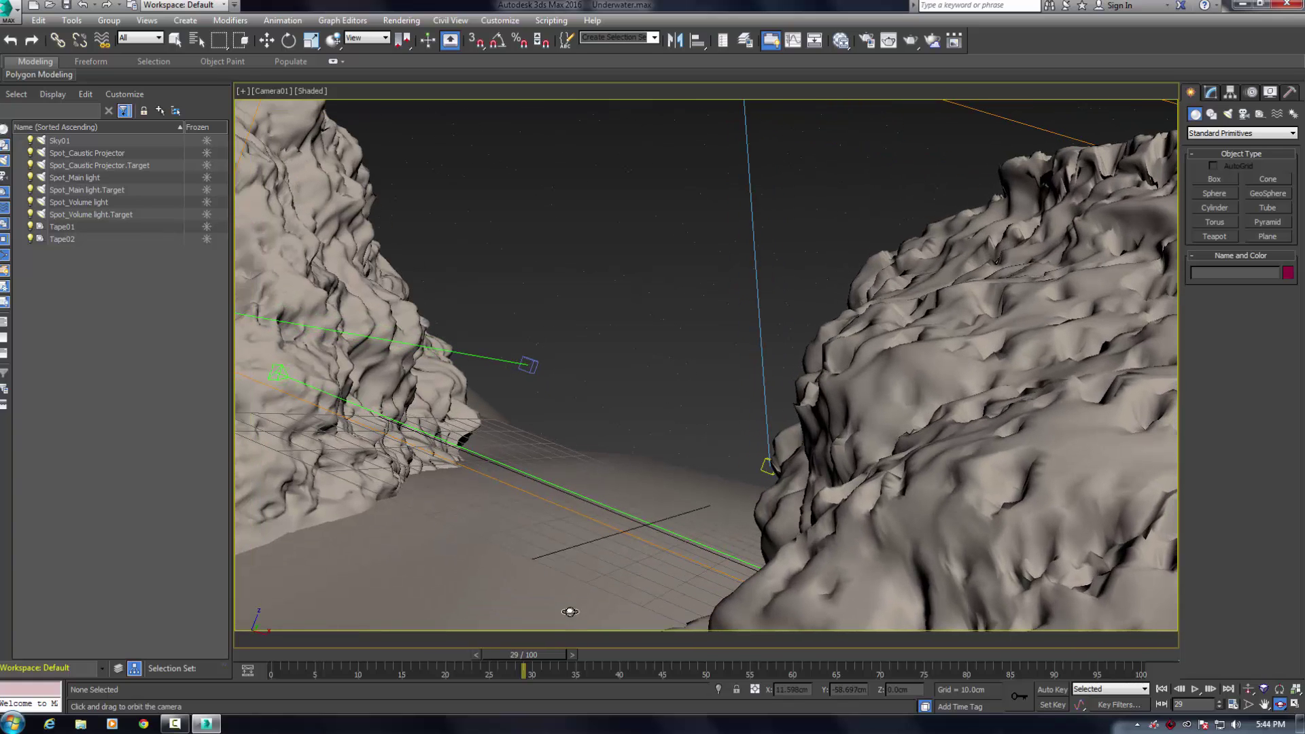
left_click_drag(545, 651, 306, 657)
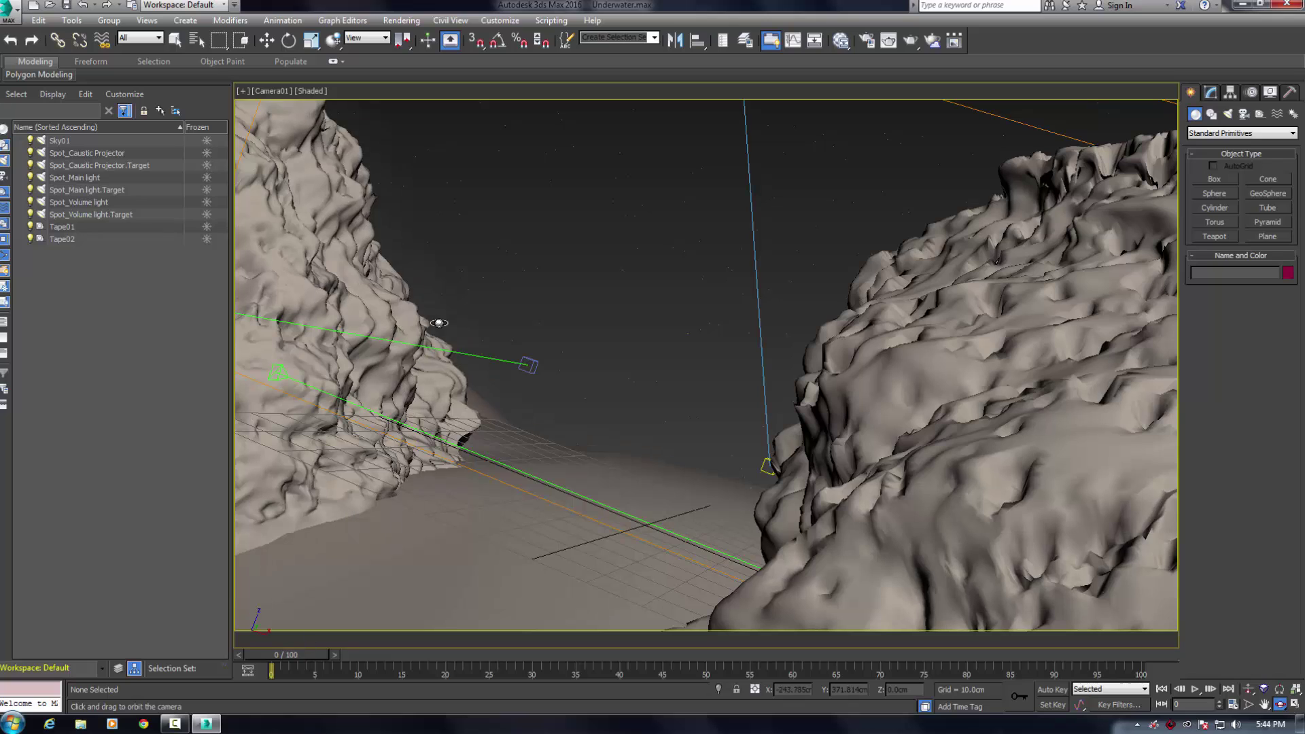
- Browse the Freeform, Selection and Object Paint ribbon tabs, then list Shapes and Helpers
left_click(81, 63)
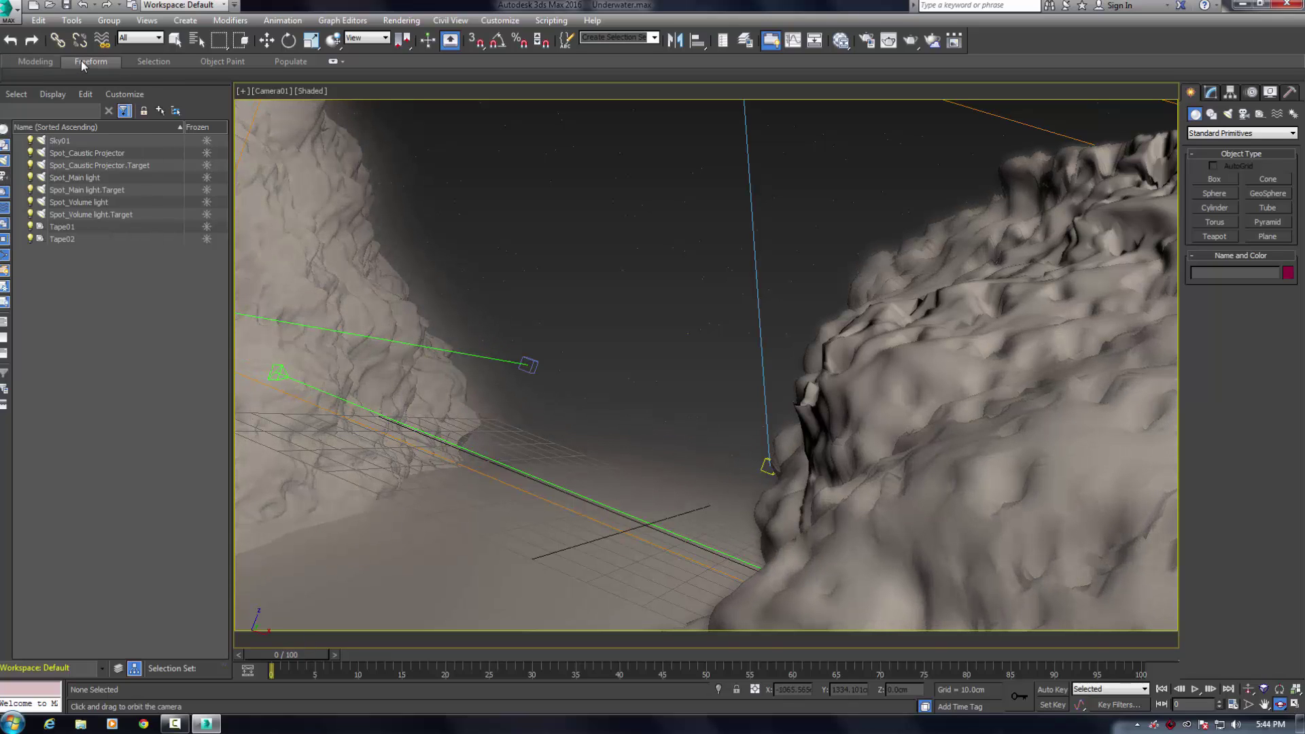
left_click(154, 63)
left_click(222, 63)
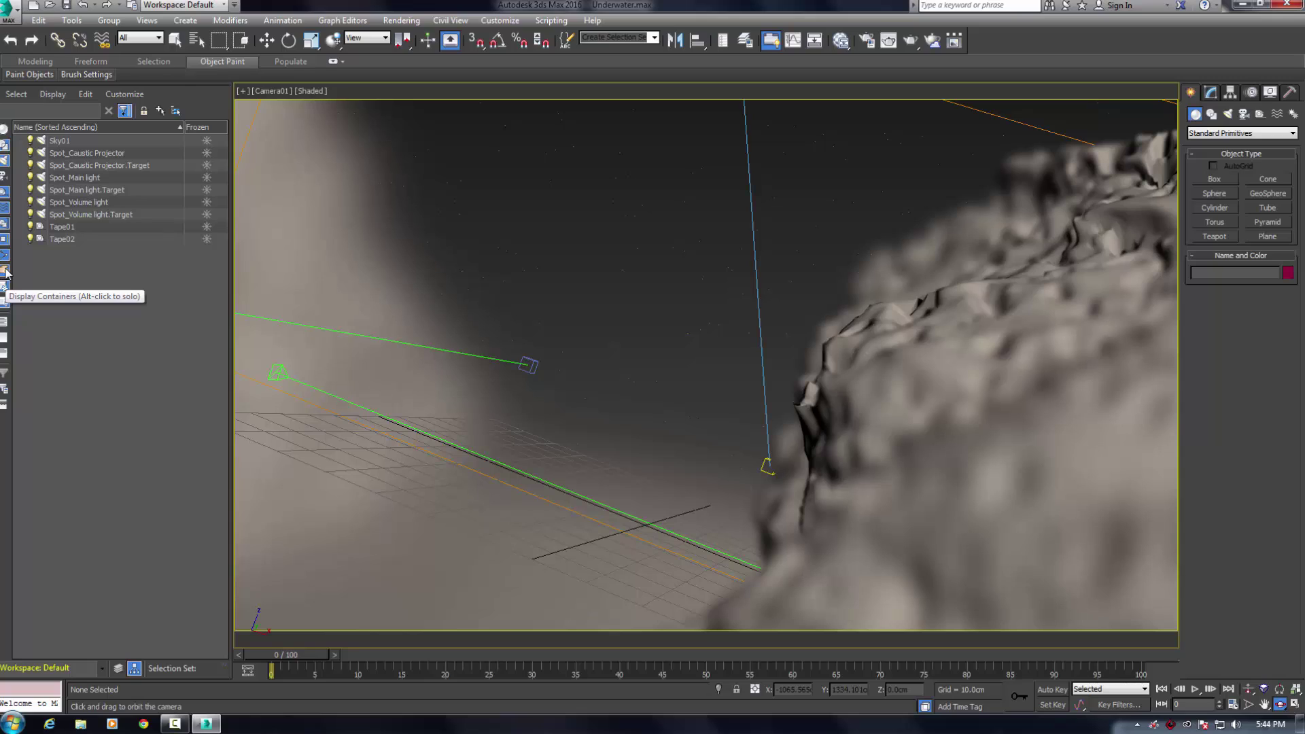
left_click(1211, 114)
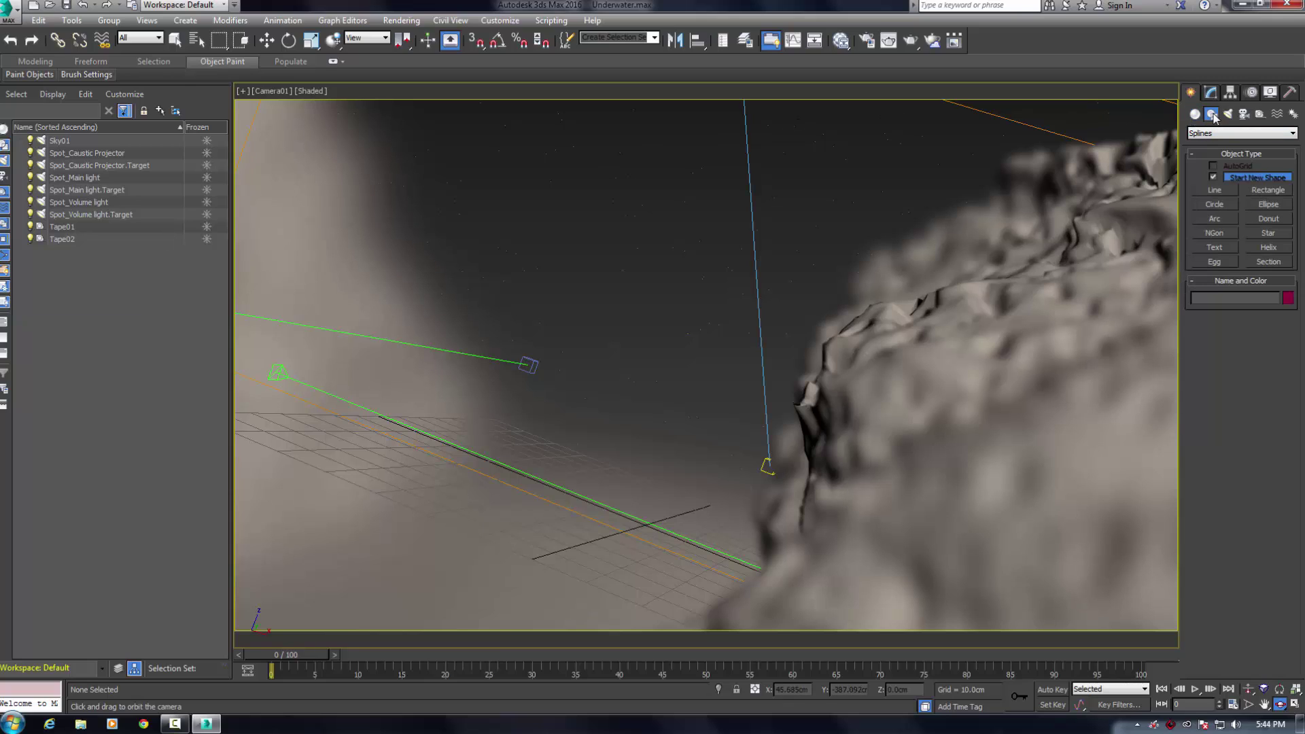
left_click(1261, 115)
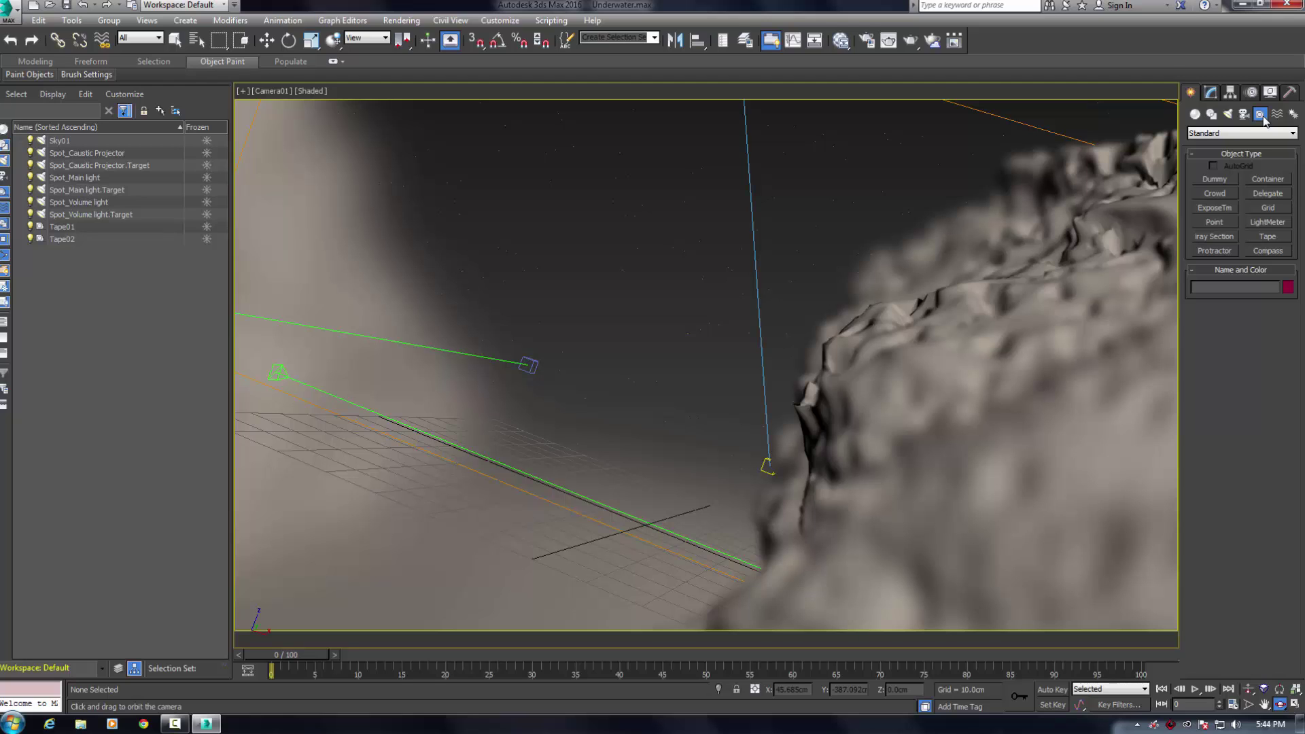
- Restore four viewports, then zoom and pan the Top view to centre rocks, lights and ground
key("alt+w")
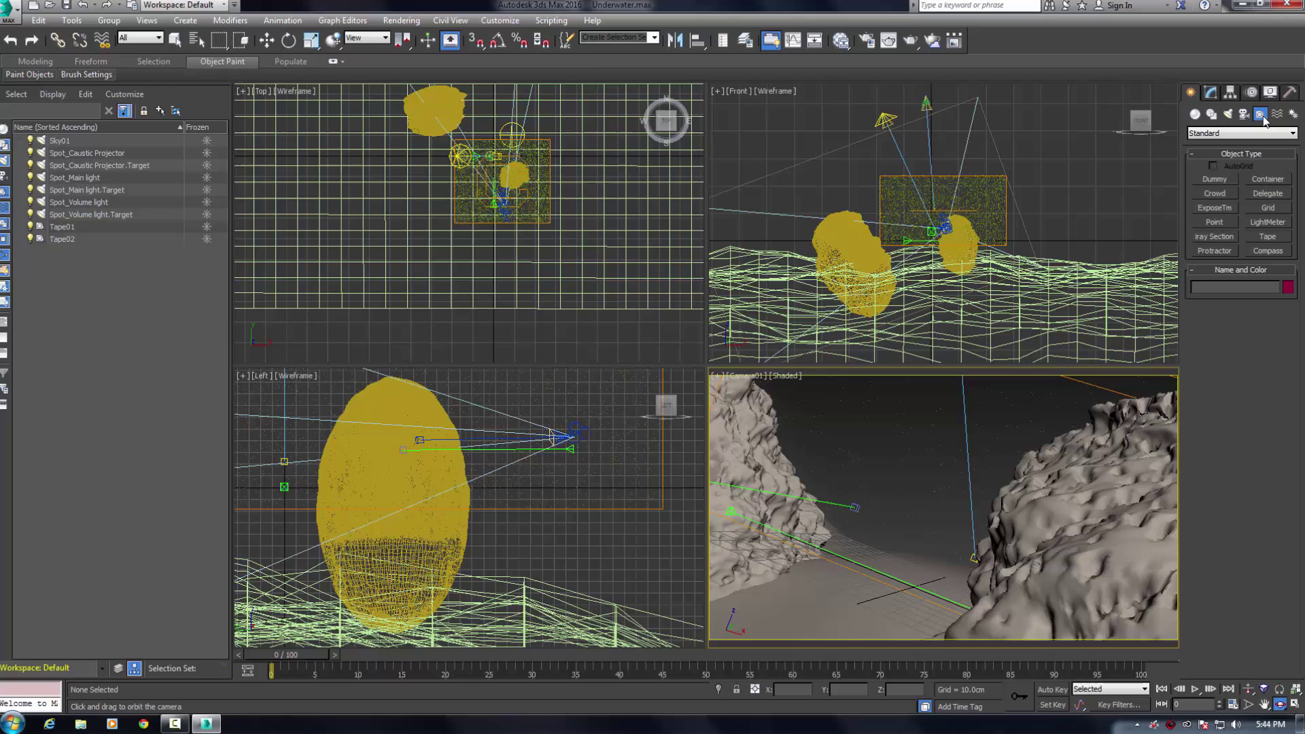
left_click(524, 277)
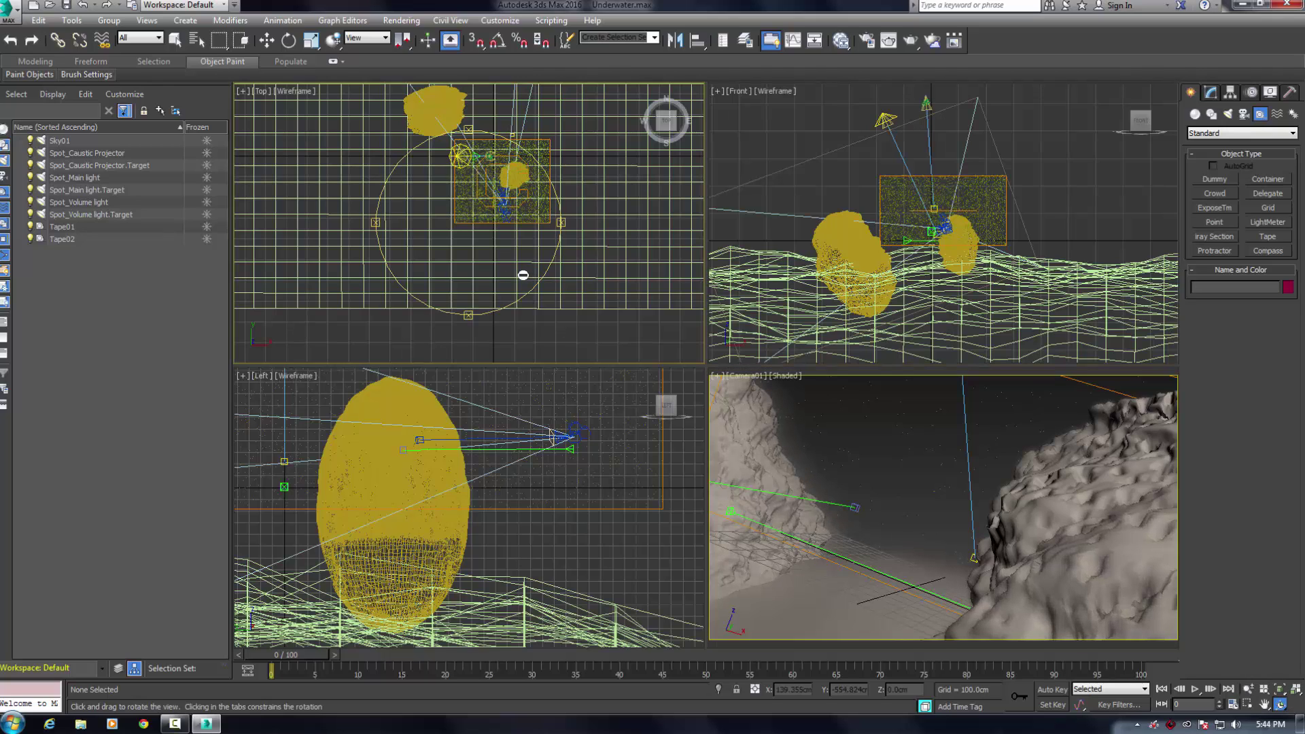
scroll(522, 275, "up", 3)
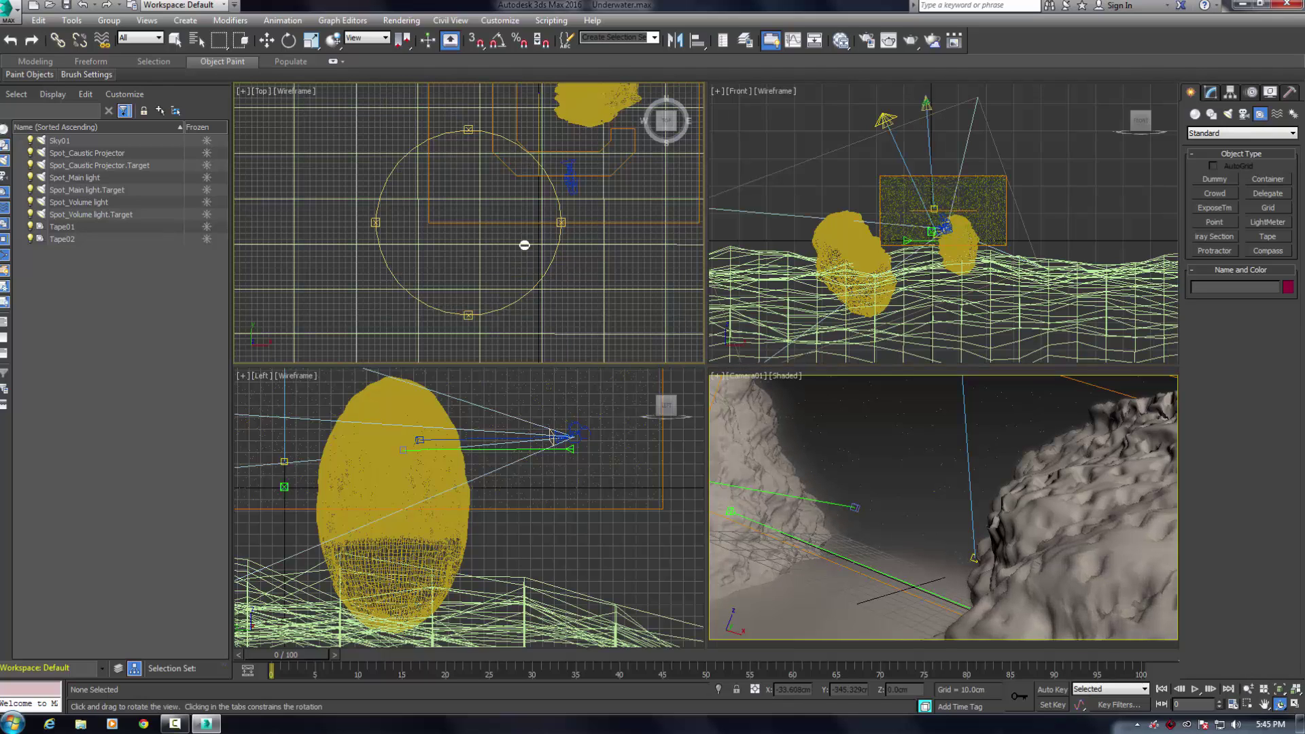
scroll(571, 254, "down", 3)
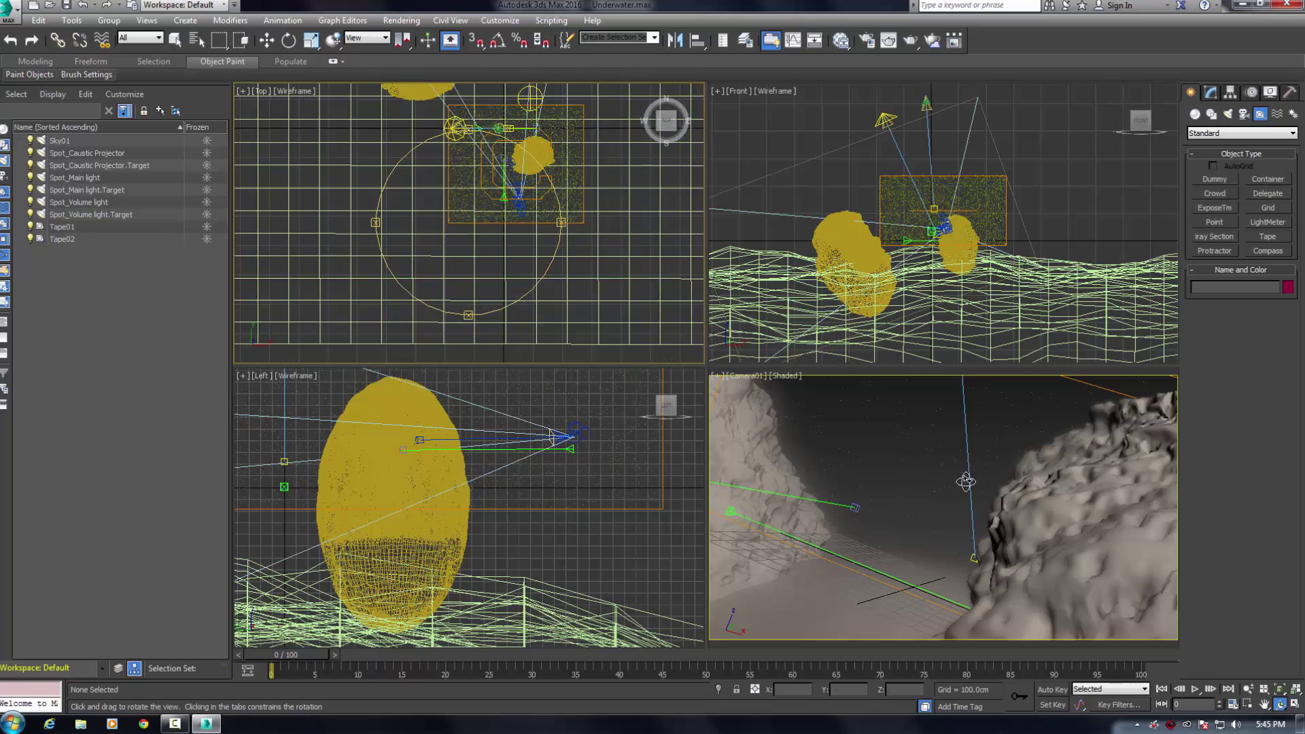
left_click(1266, 707)
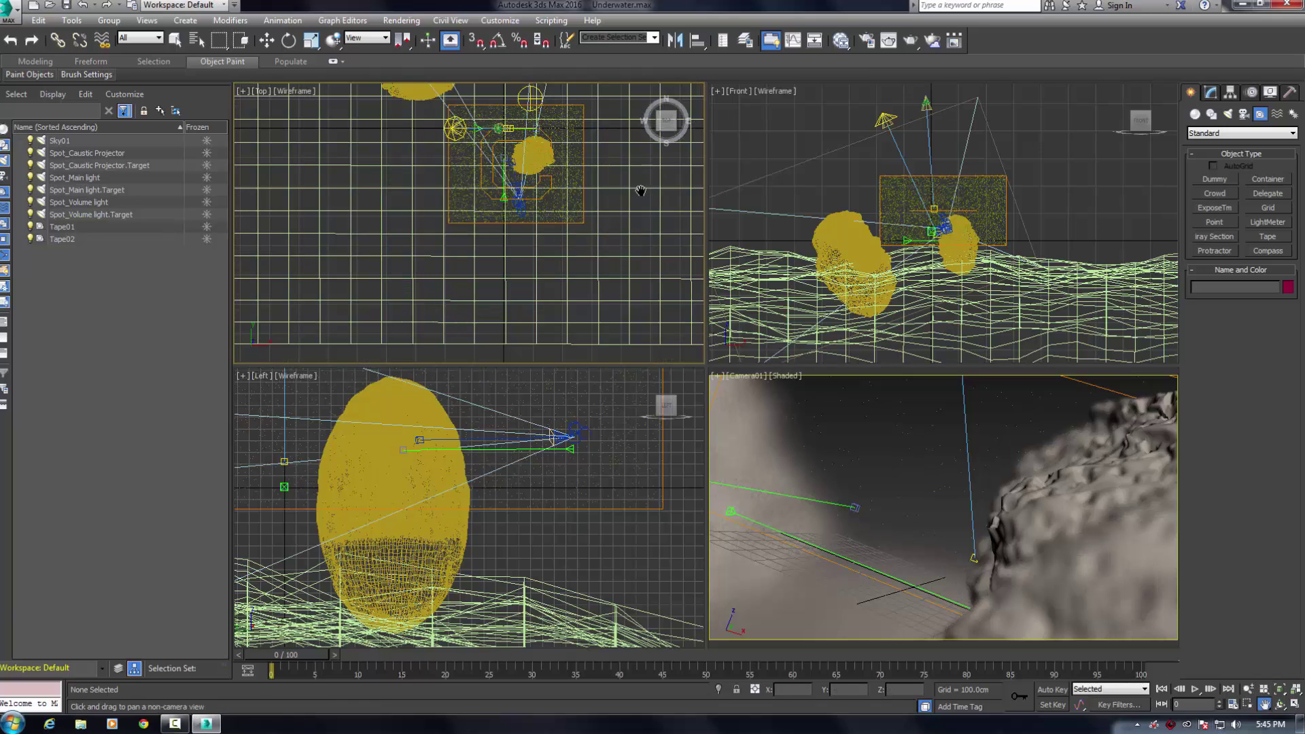
left_click_drag(583, 171, 557, 267)
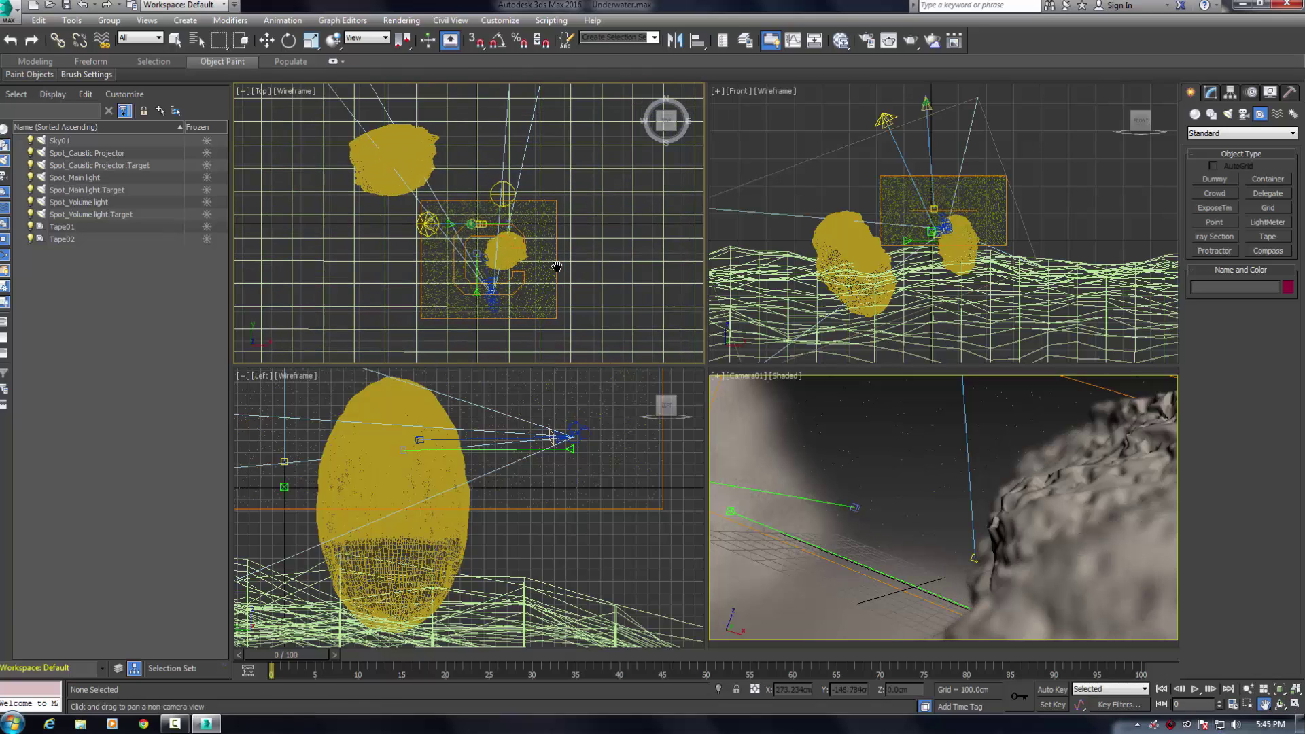
- Open the cloud rendering settings, reposition the window, then close it again
left_click(937, 49)
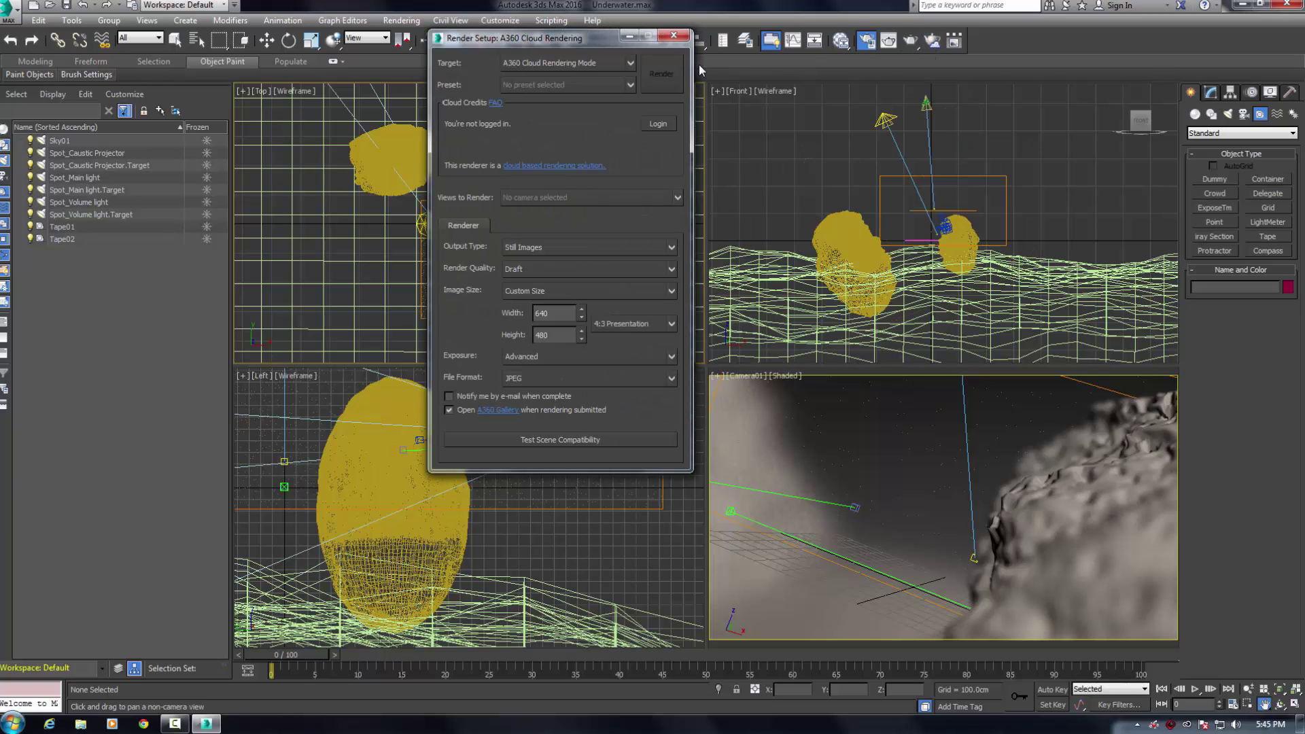
left_click_drag(581, 38, 552, 129)
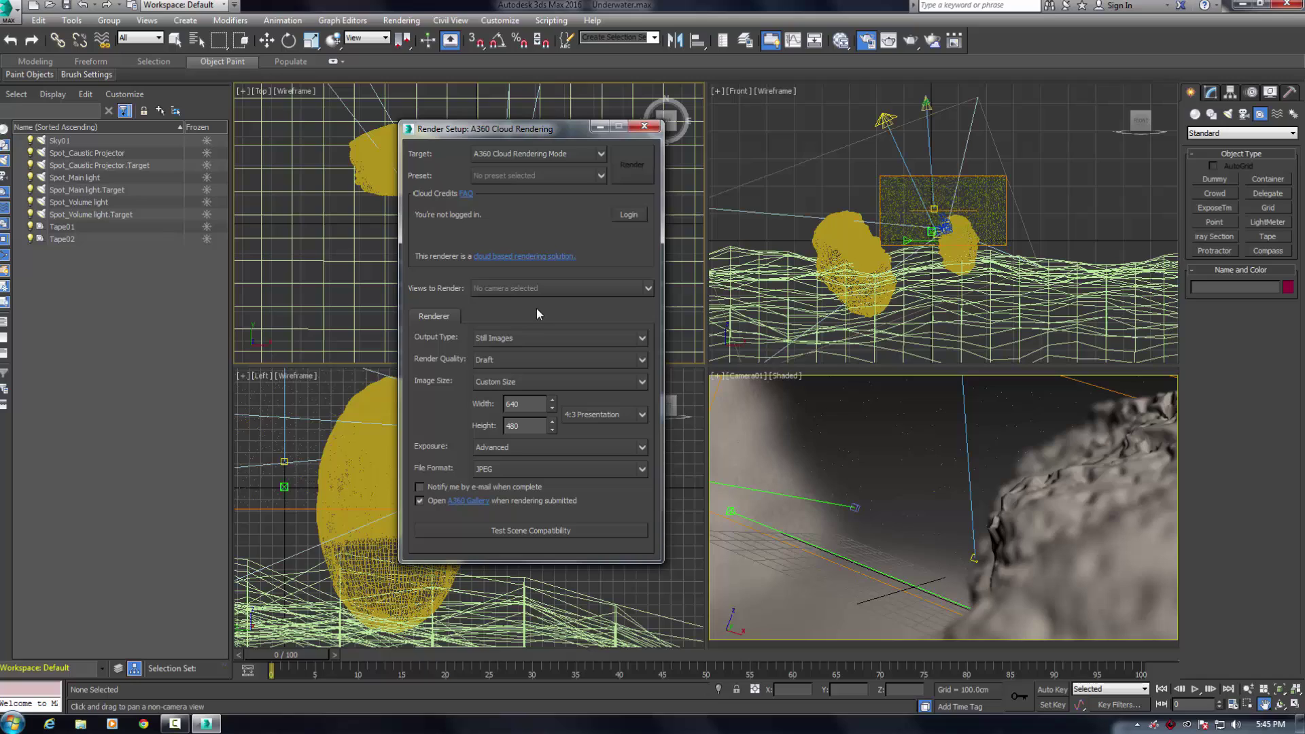
scroll(533, 338, "down", 3)
left_click(644, 126)
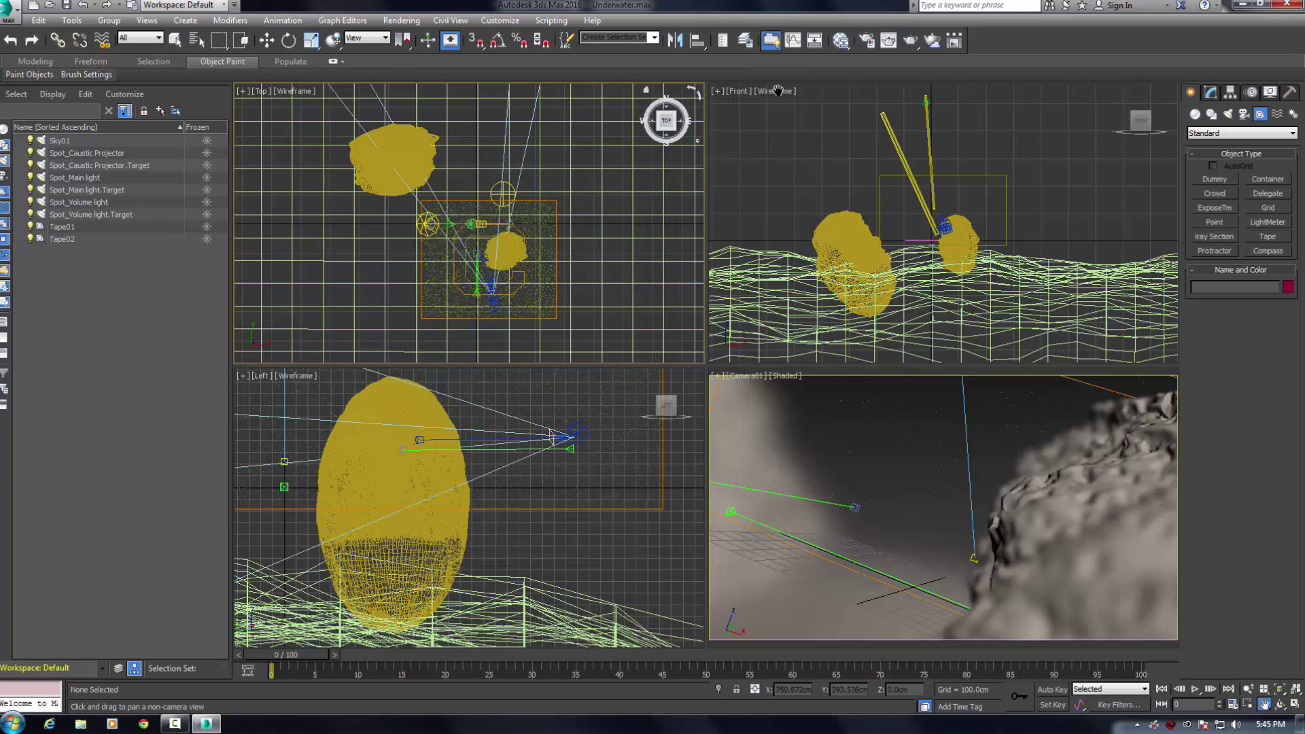
- In Render Setup, set Production Rendering Mode and the HDTV 1920x1080 output size
left_click(868, 42)
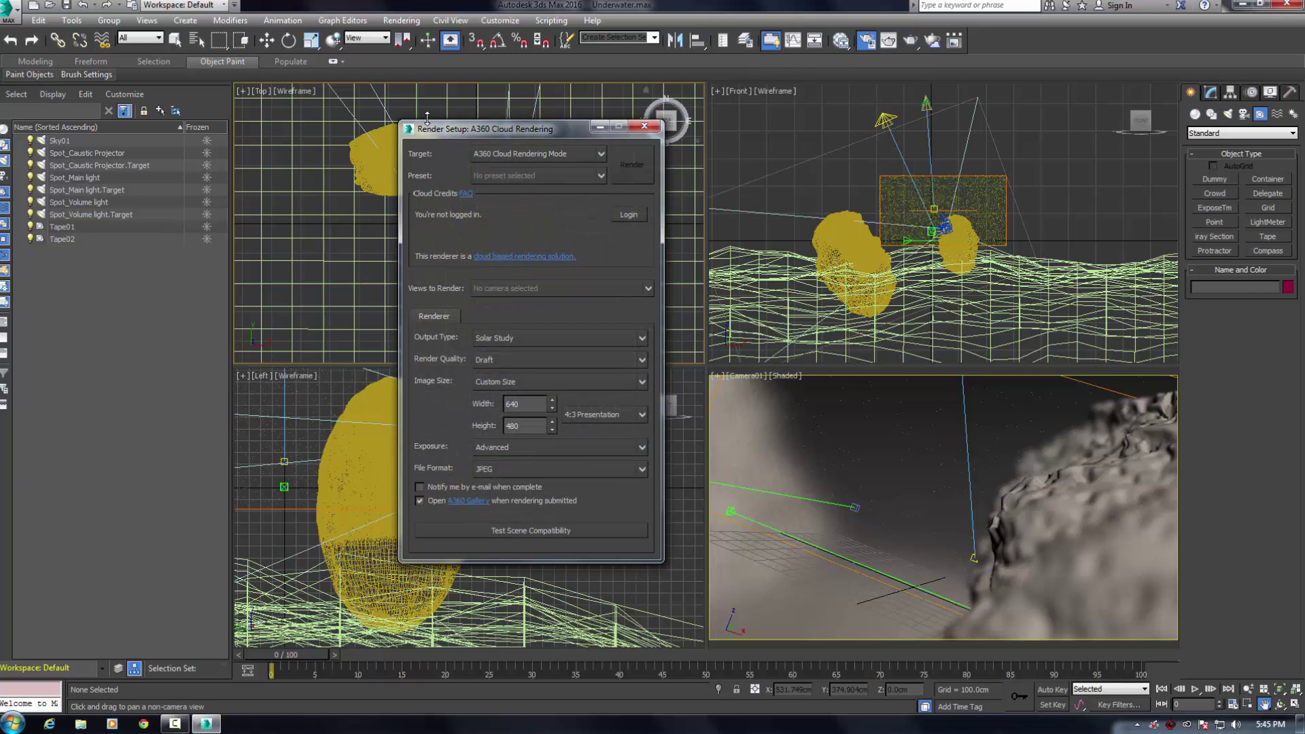
left_click_drag(392, 115, 331, 37)
left_click(597, 335)
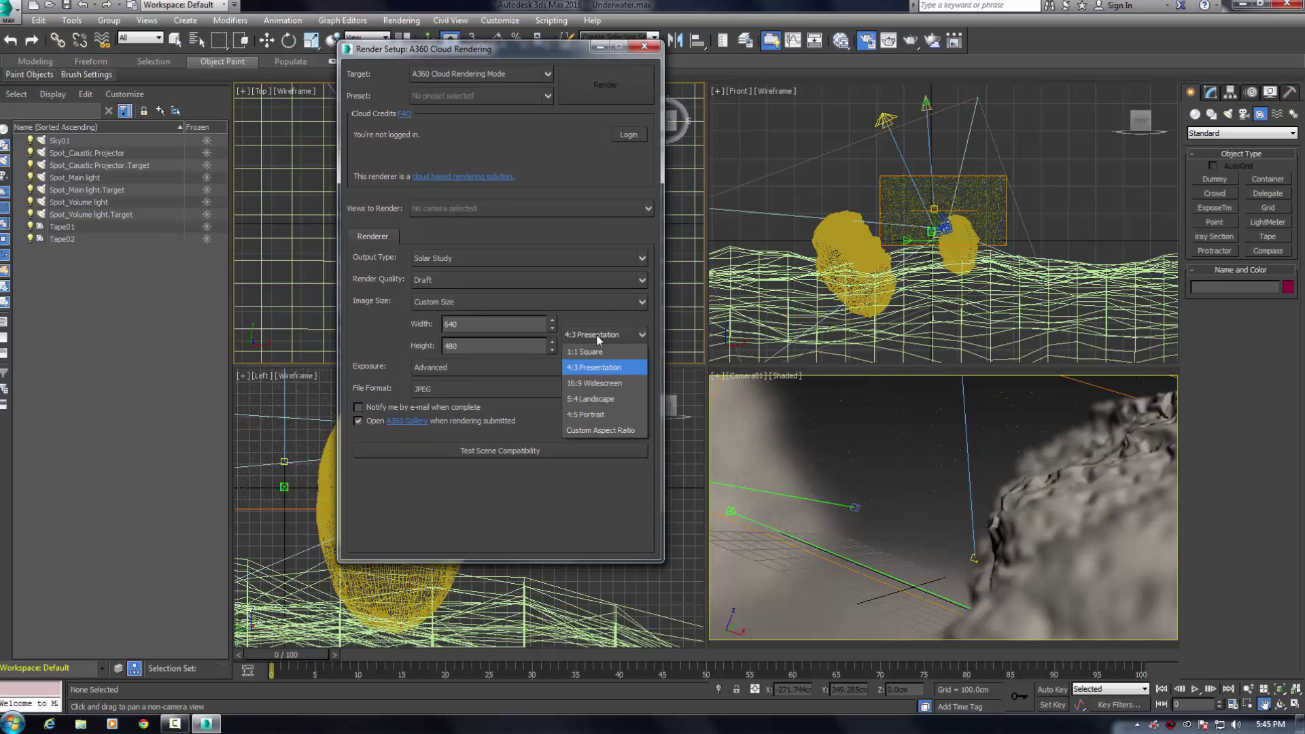
left_click(590, 414)
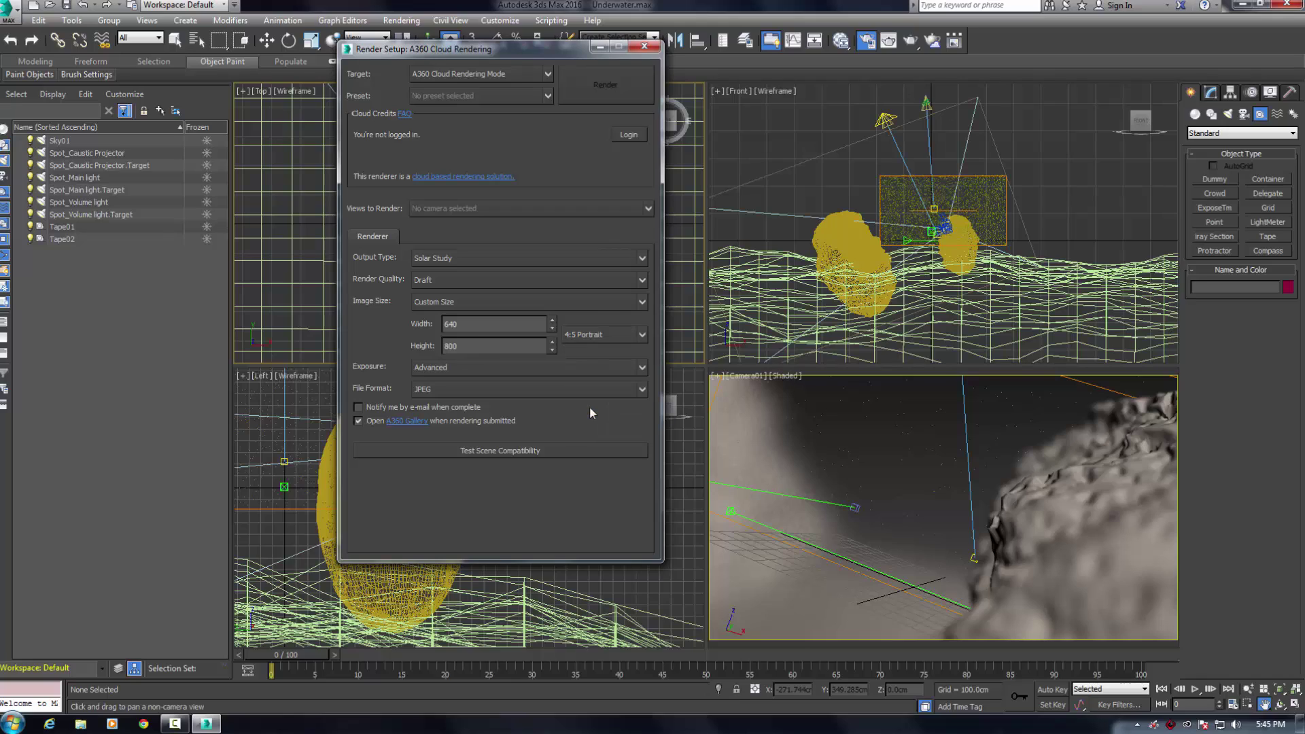
left_click(548, 259)
left_click(545, 110)
left_click(533, 74)
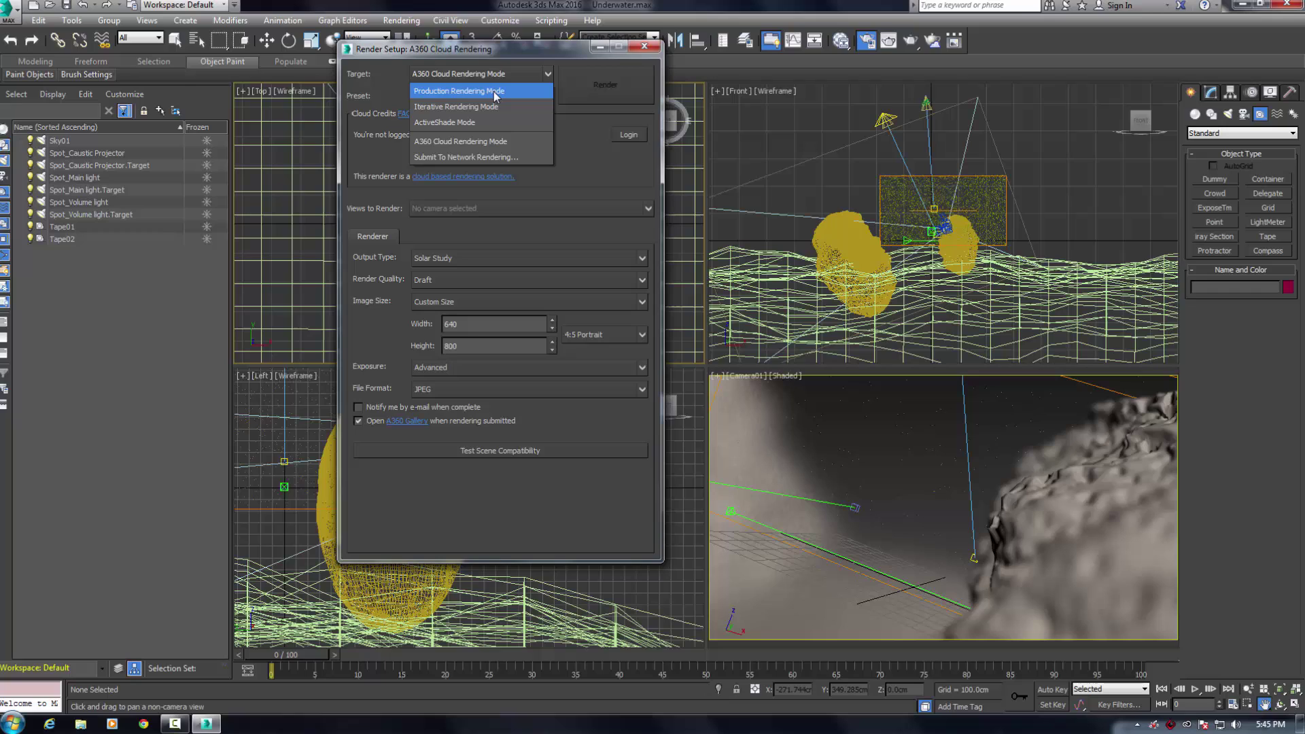
left_click(485, 91)
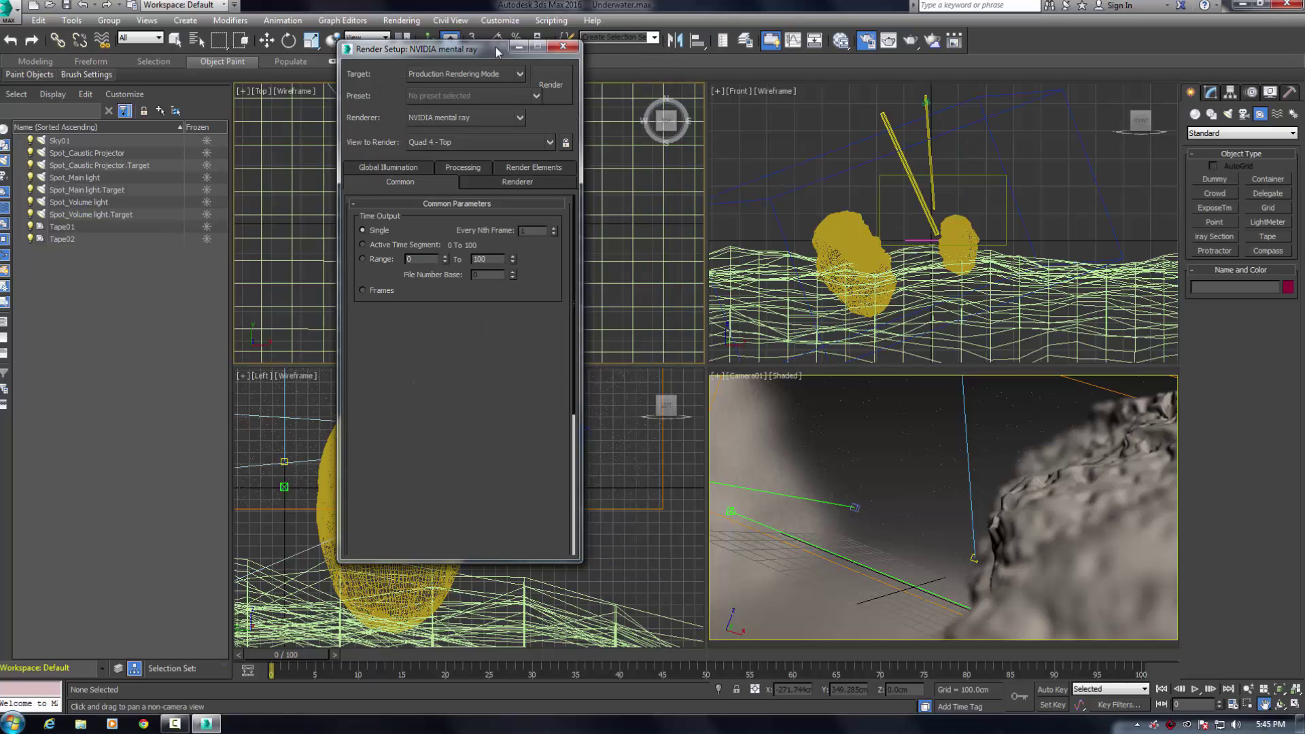
left_click(429, 364)
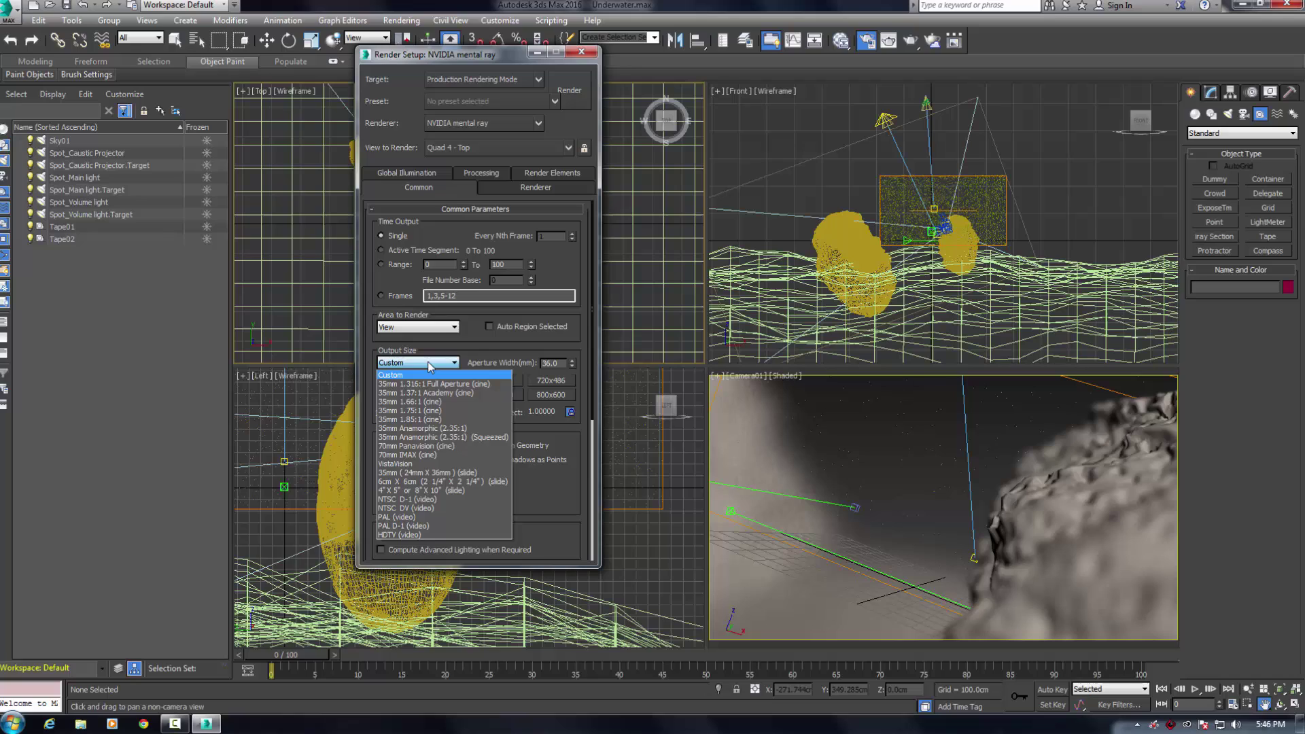
left_click(423, 534)
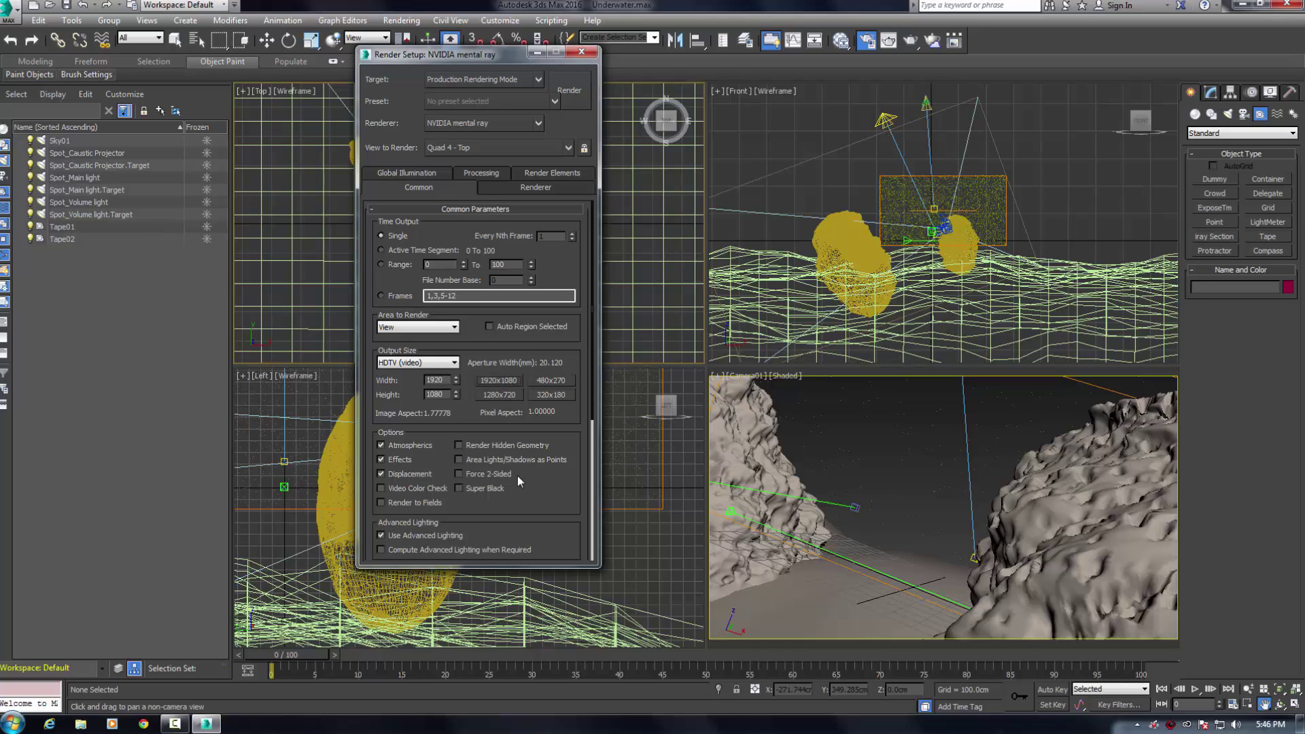
- Keep NVIDIA mental ray as the assigned renderer and close Render Setup
left_click_drag(520, 476, 523, 330)
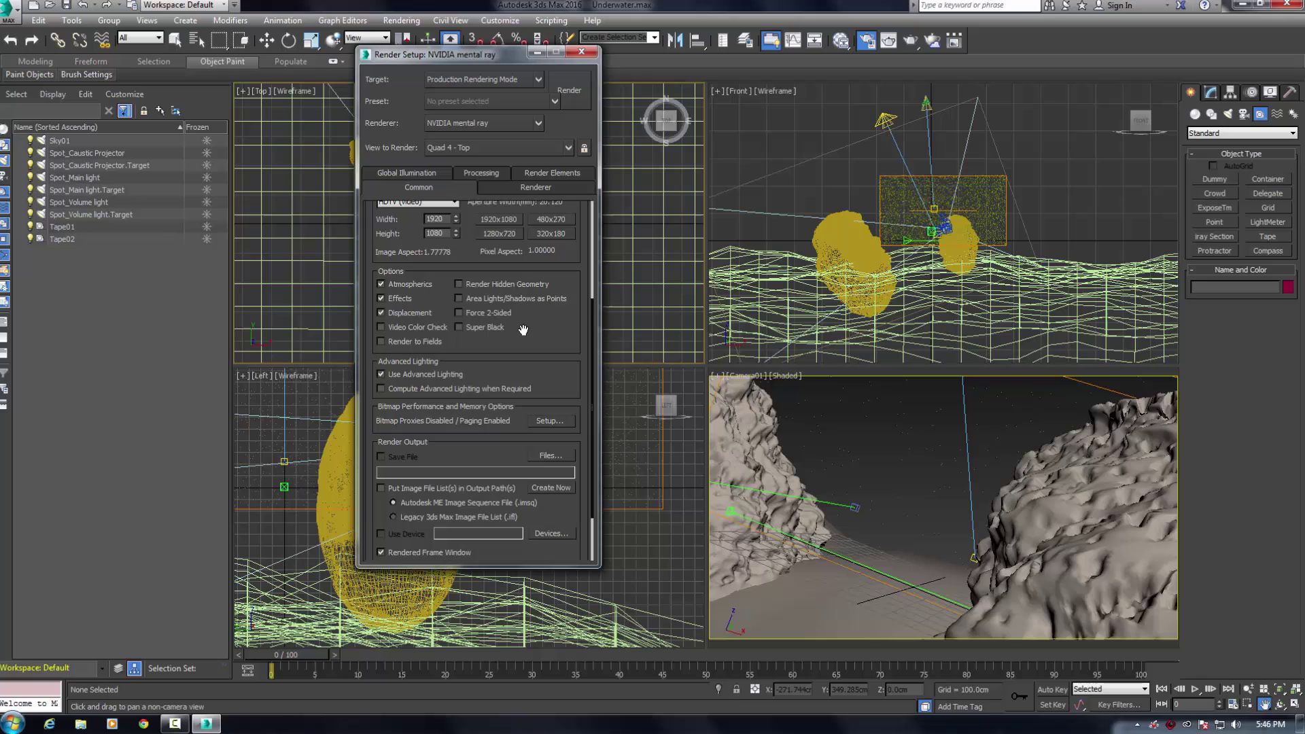
scroll(438, 536, "down", 2)
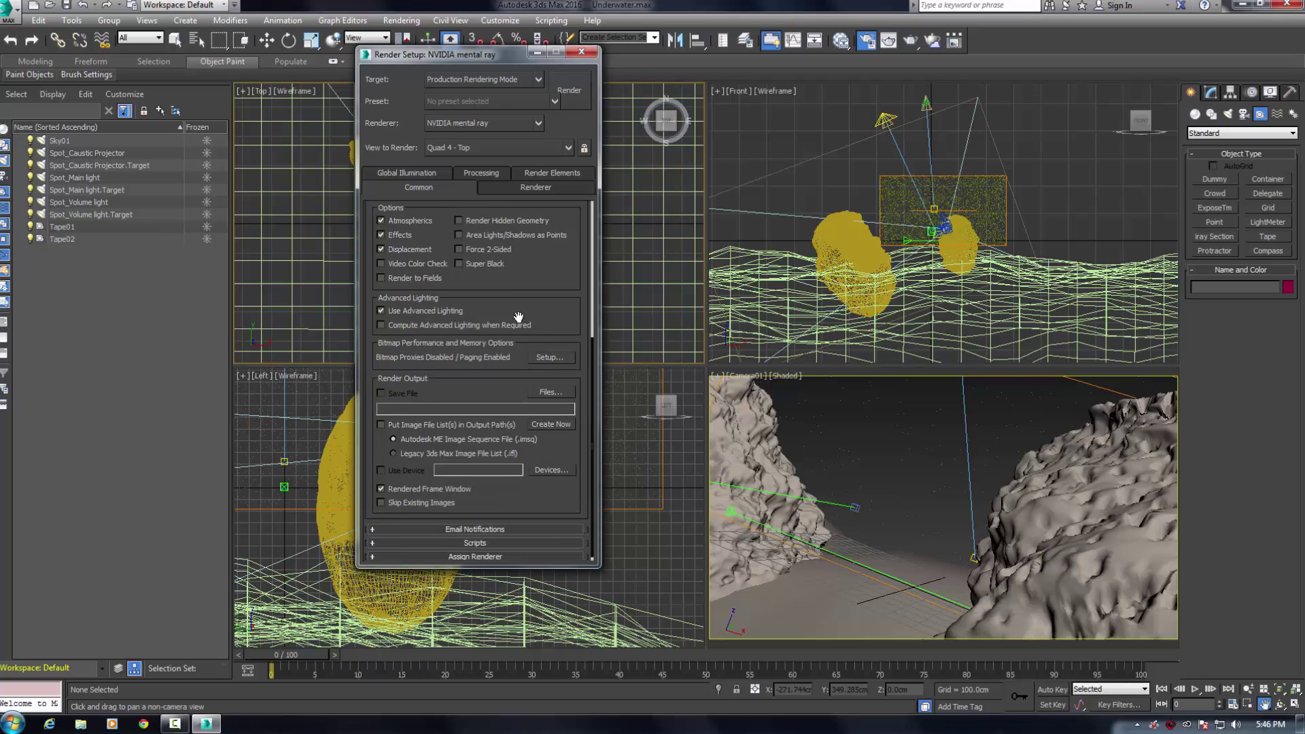
left_click(373, 556)
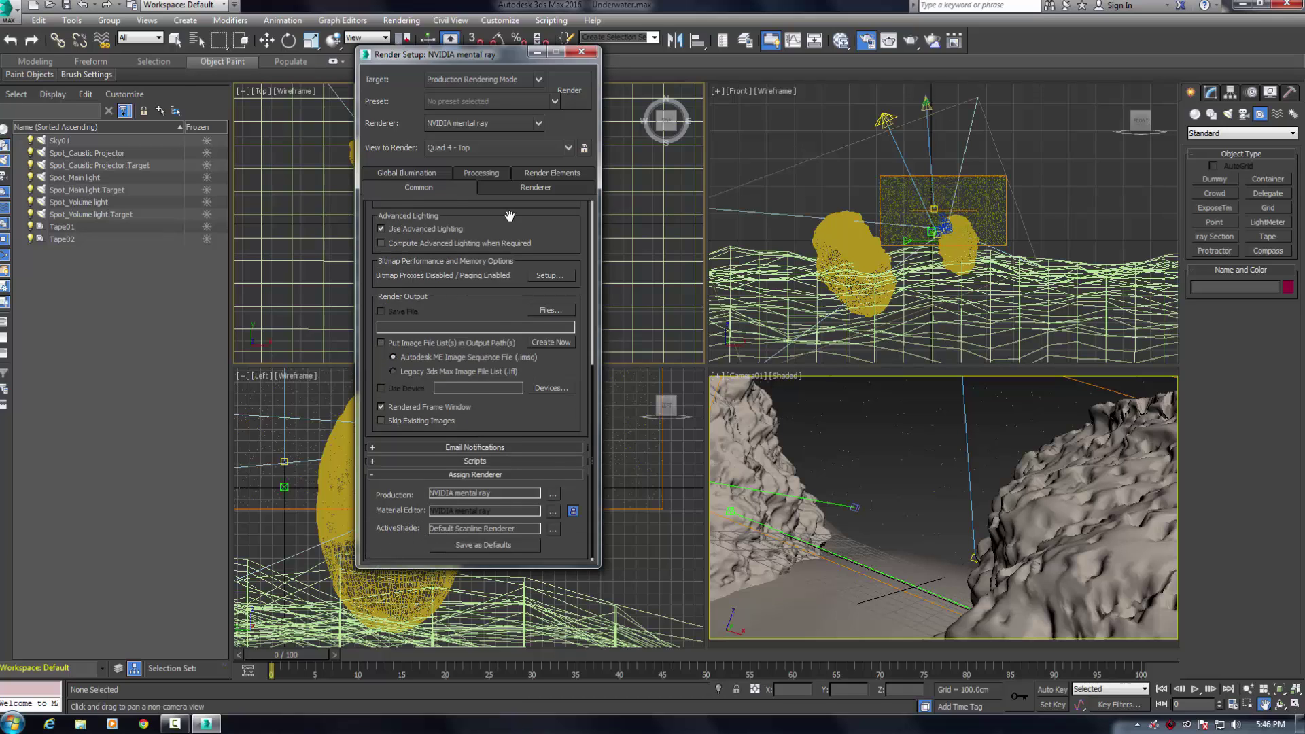
left_click_drag(510, 216, 530, 527)
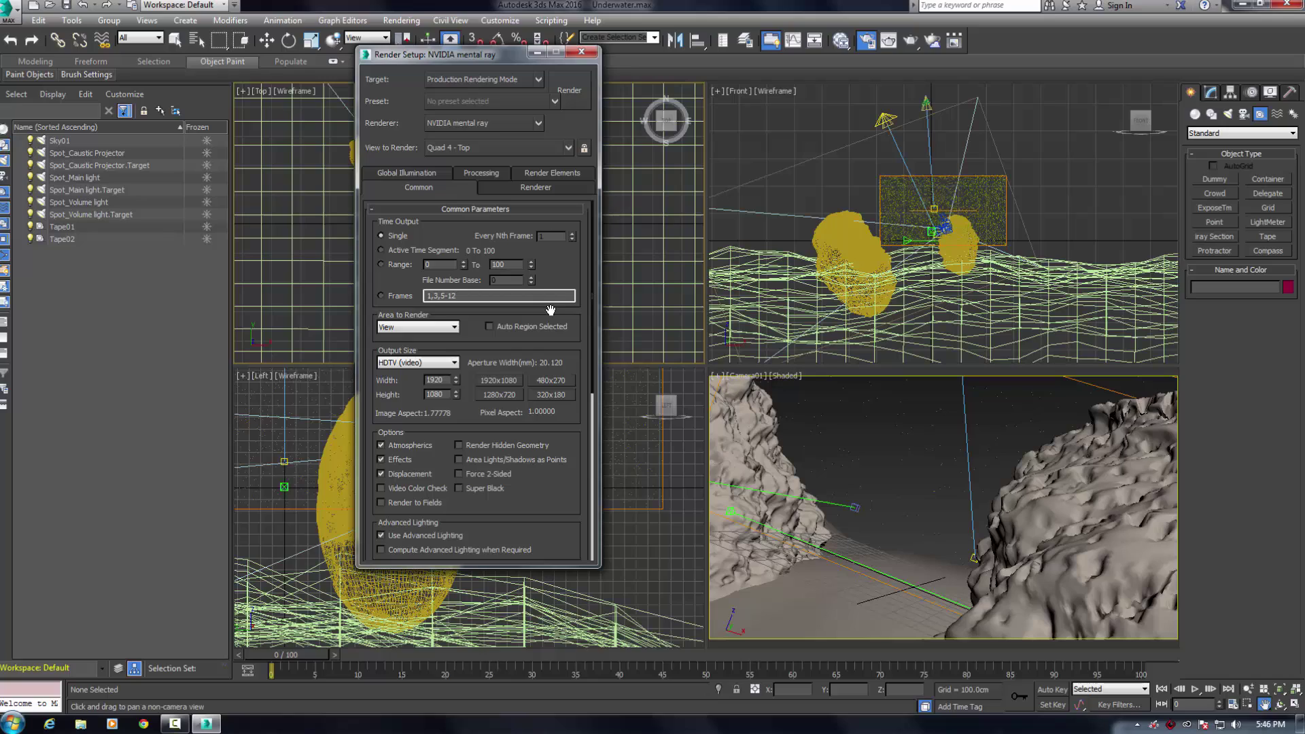
left_click(498, 129)
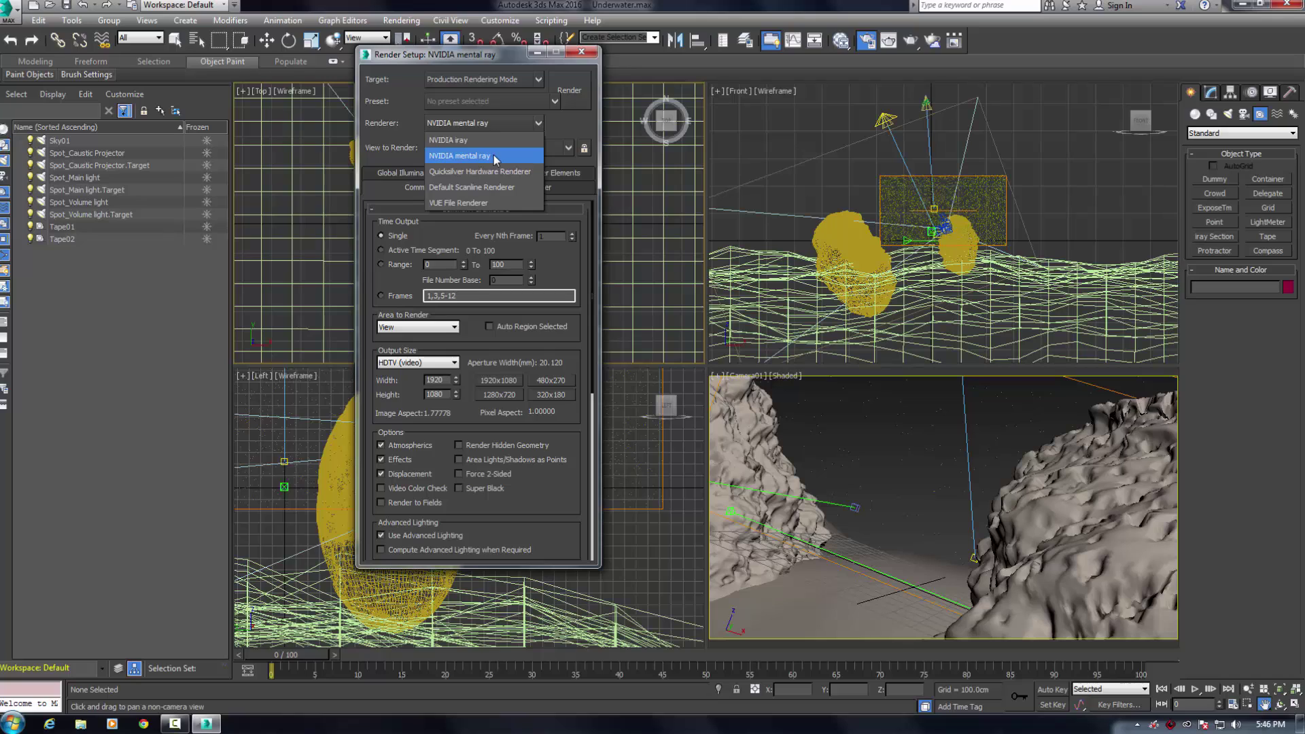
left_click(494, 156)
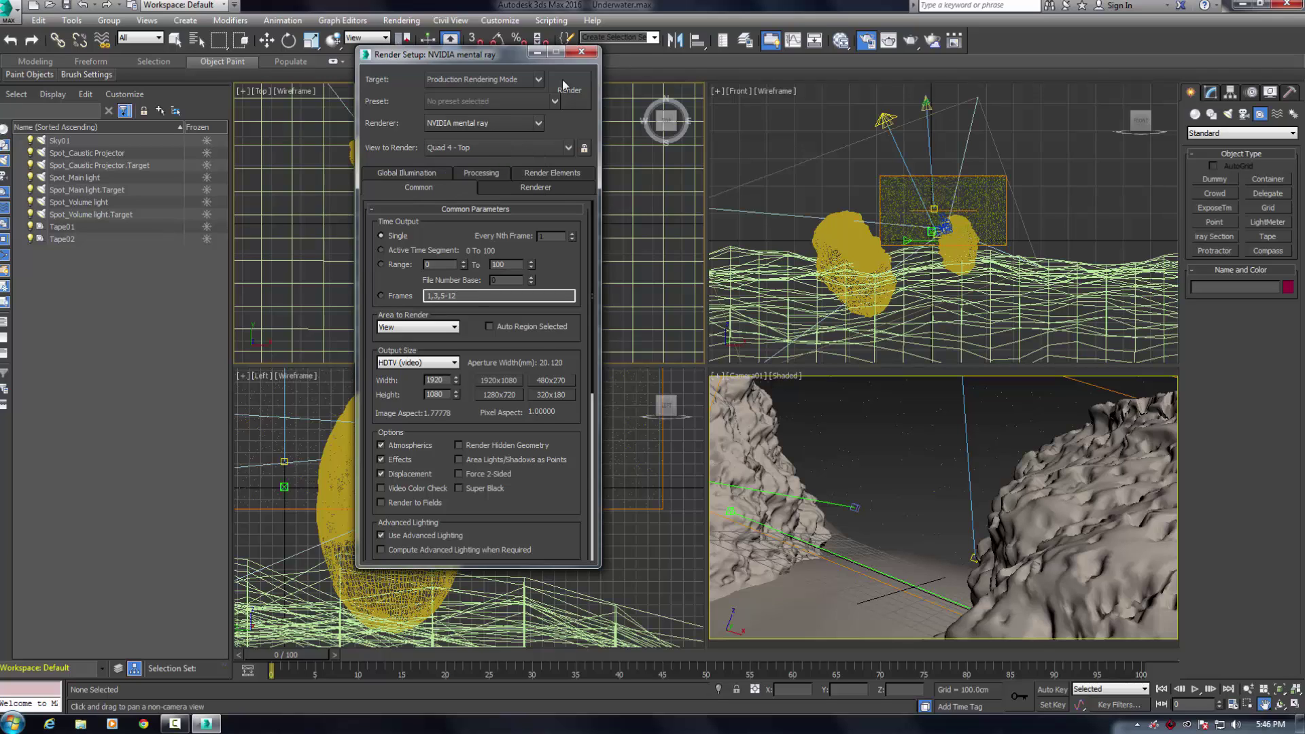
left_click(581, 51)
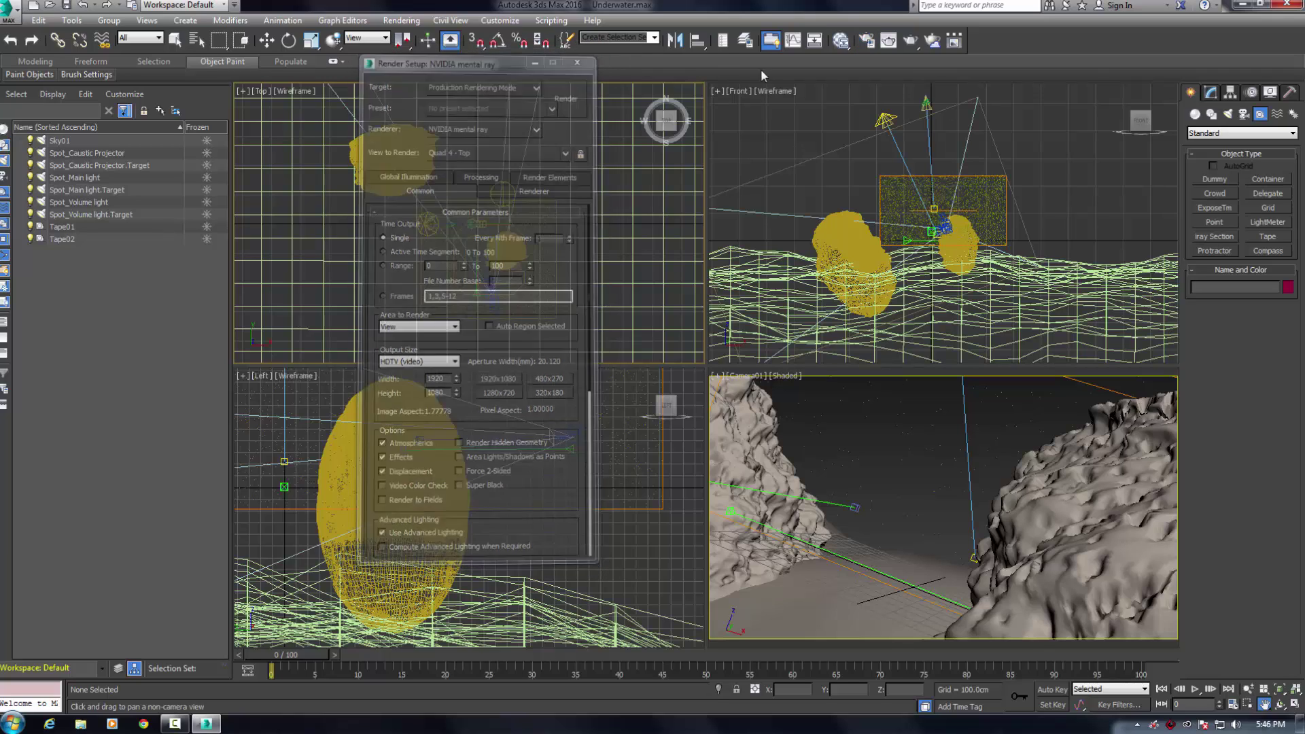
- Test-render the Top view at frame 0 in the Rendered Frame Window, giving a dark blue image
left_click(889, 41)
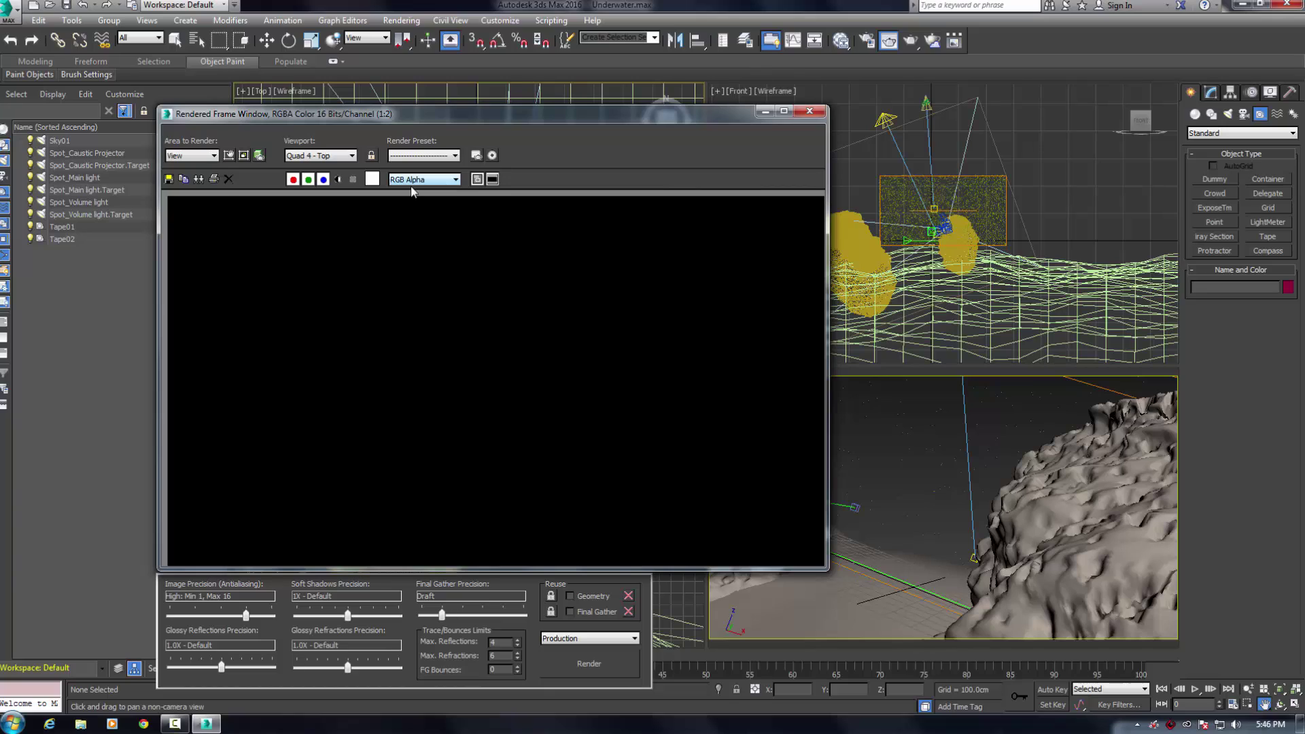
left_click(576, 668)
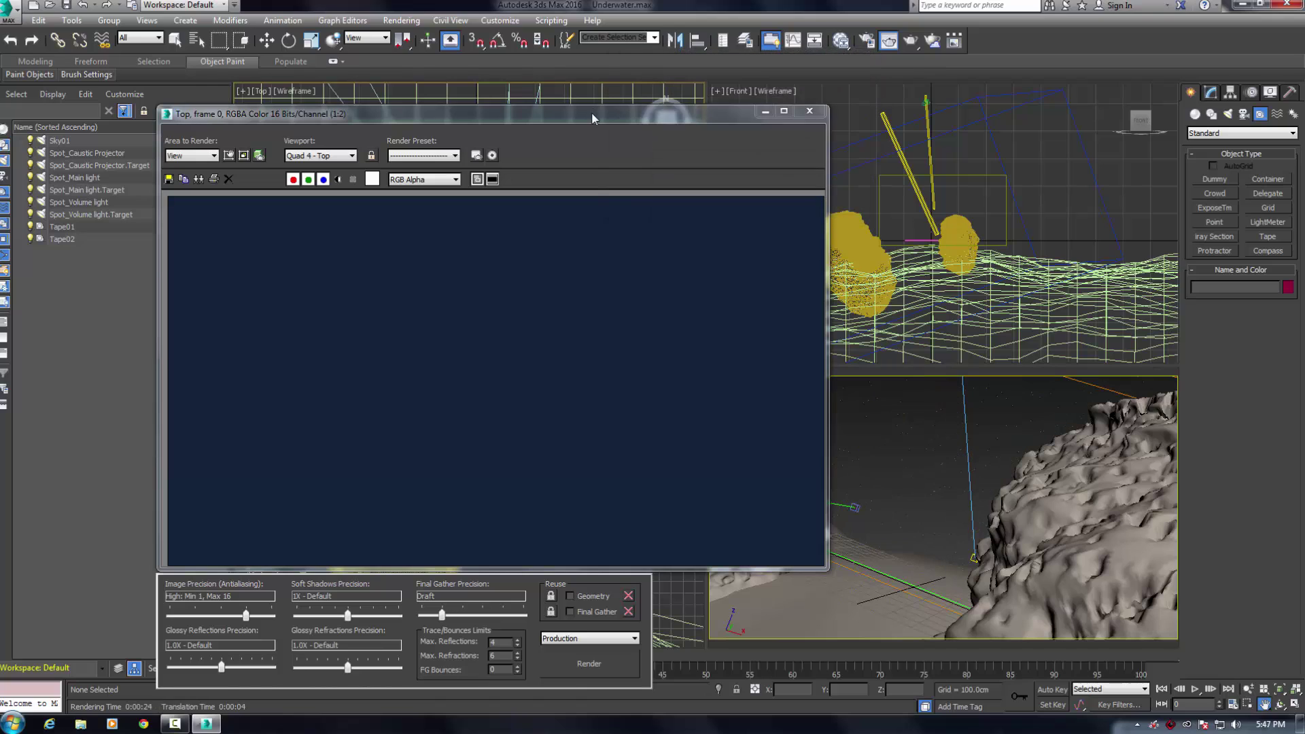
- Close the render window, then truck and orbit Camera01 to frame the hazy left rock wall
left_click(809, 111)
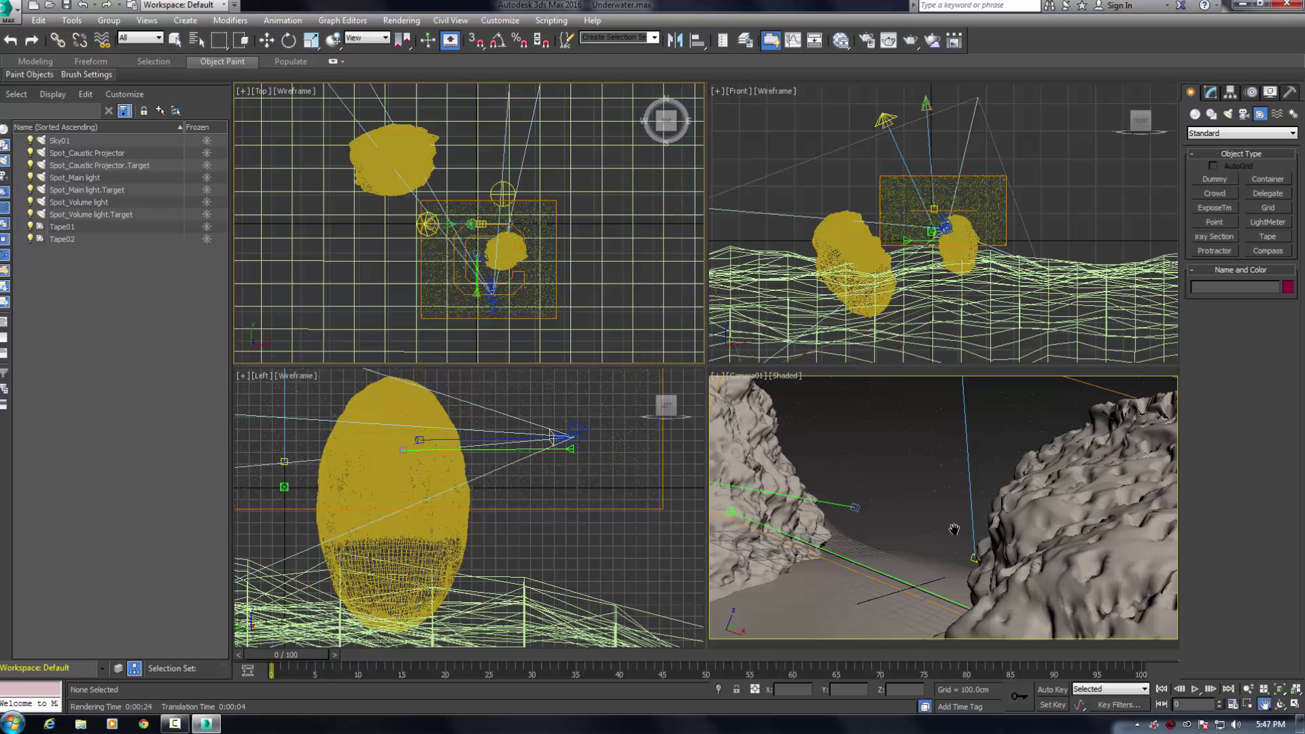
left_click_drag(954, 529, 927, 500)
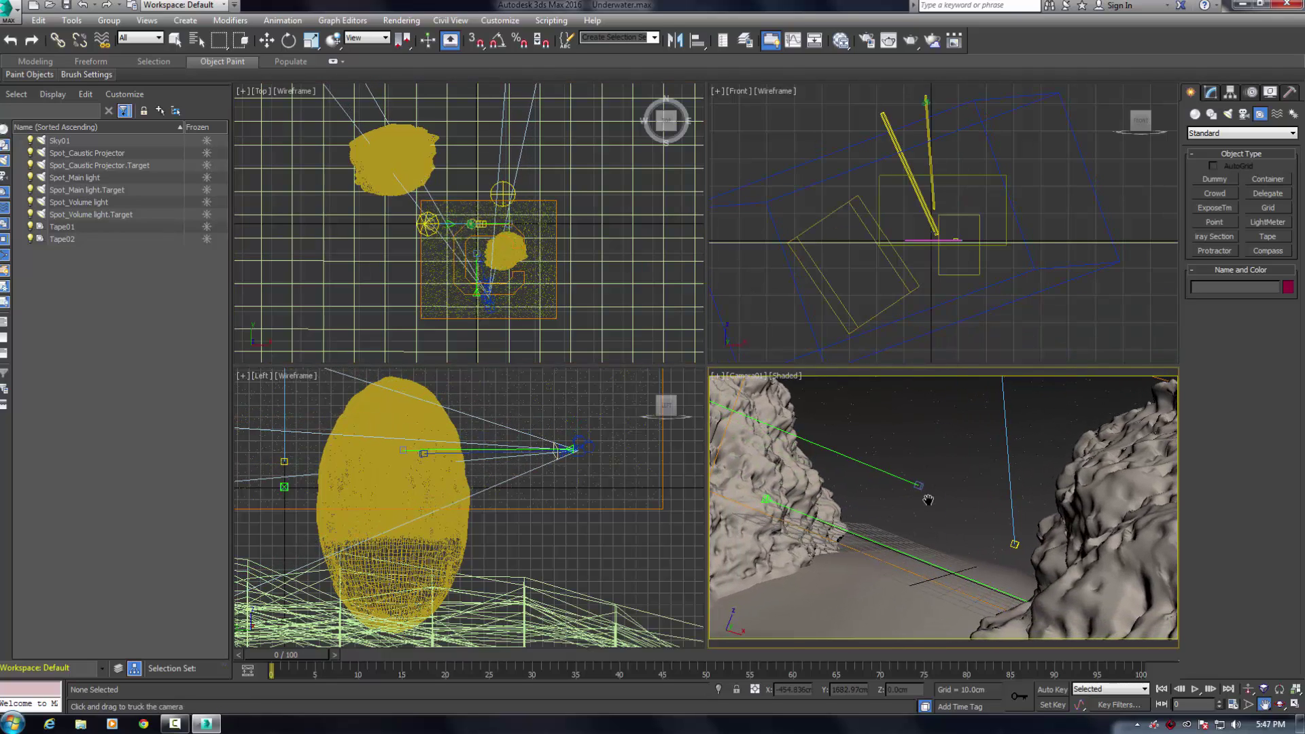
left_click(1279, 707)
left_click_drag(1013, 541, 1007, 565)
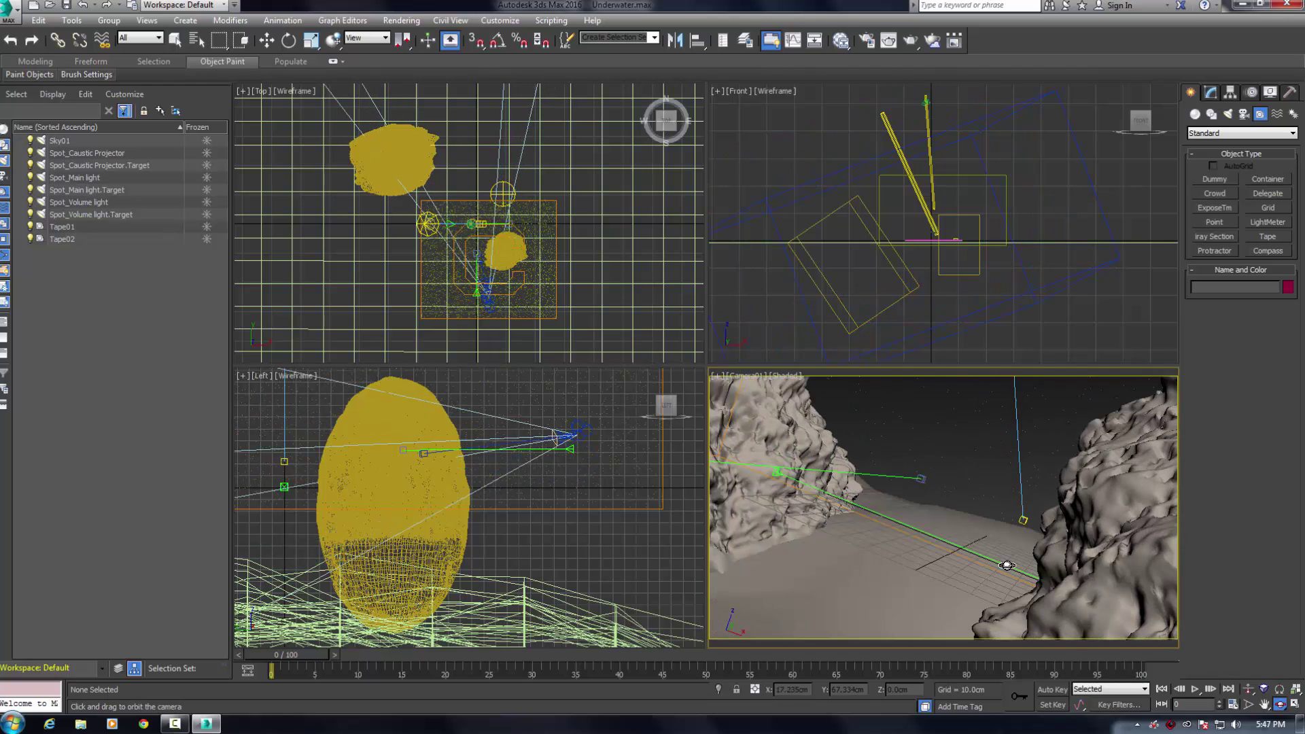
- Browse the Animation, Rendering, Civil View and Scripting menus, then make the Top view active
left_click(295, 21)
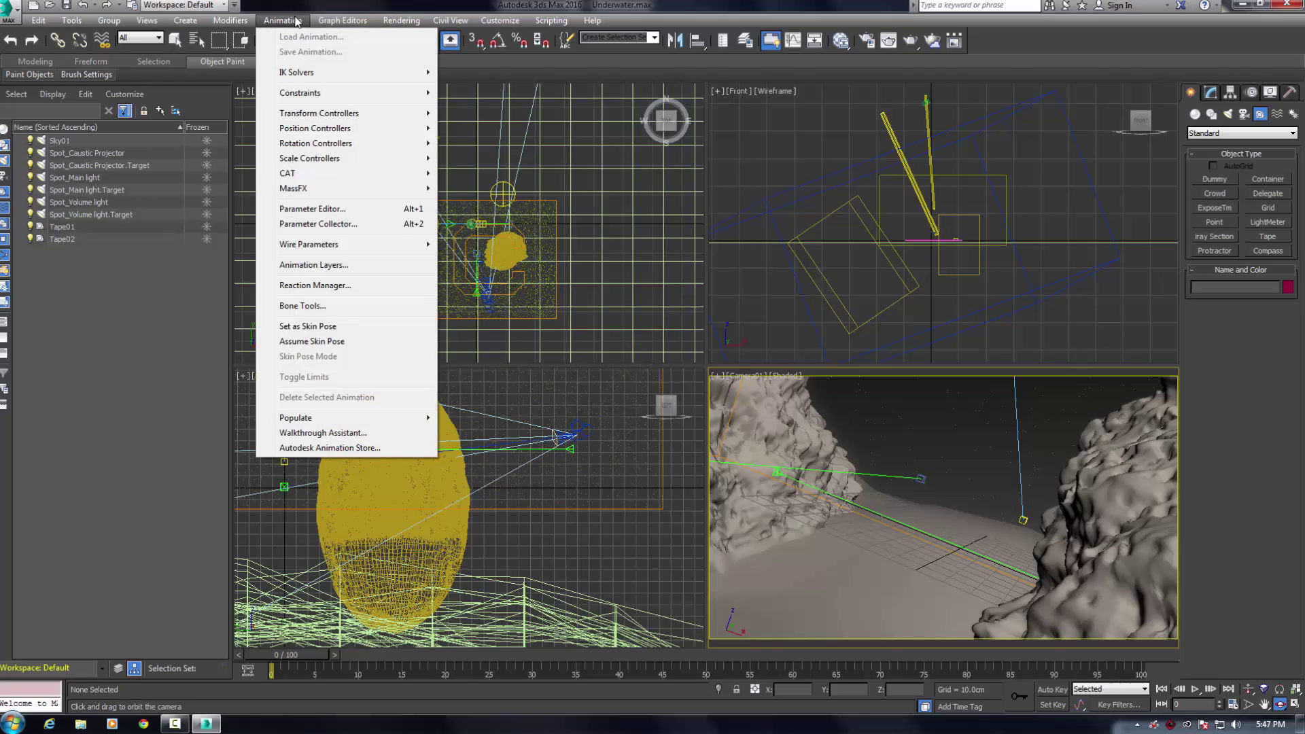
left_click(342, 20)
left_click(401, 21)
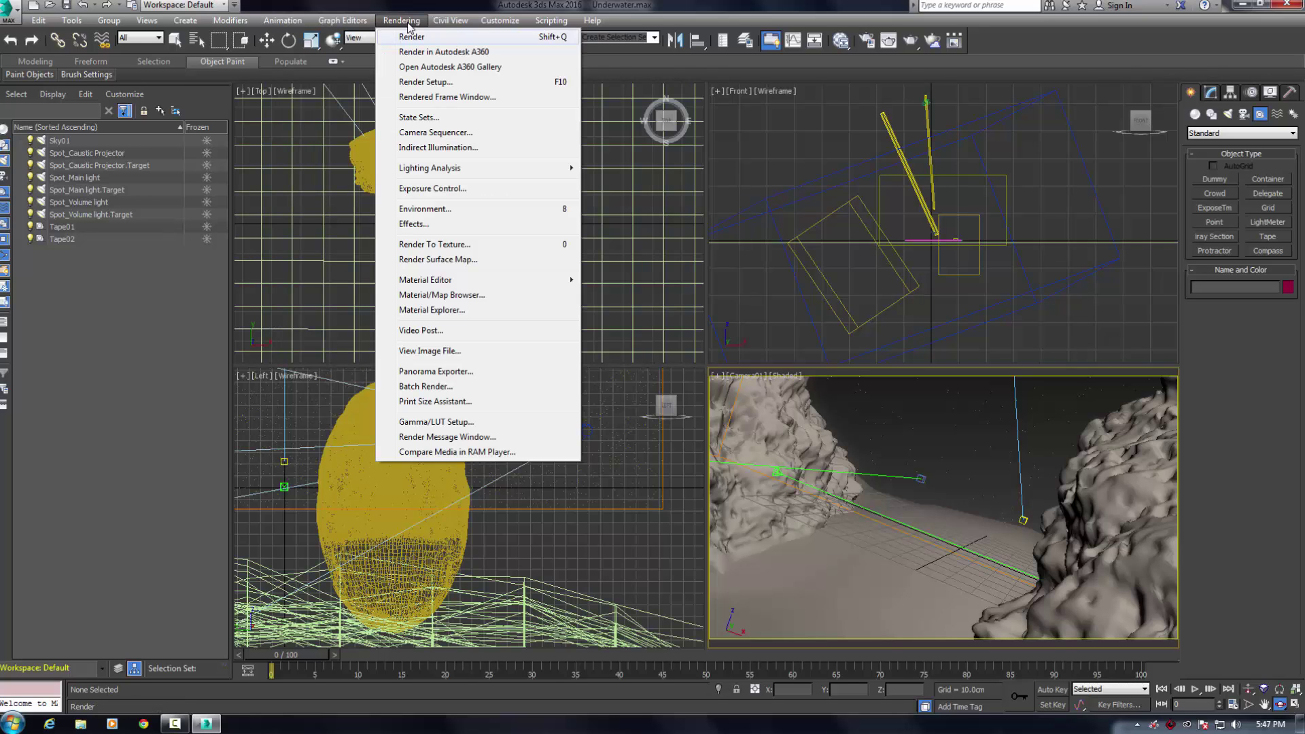
mouse_move(439, 22)
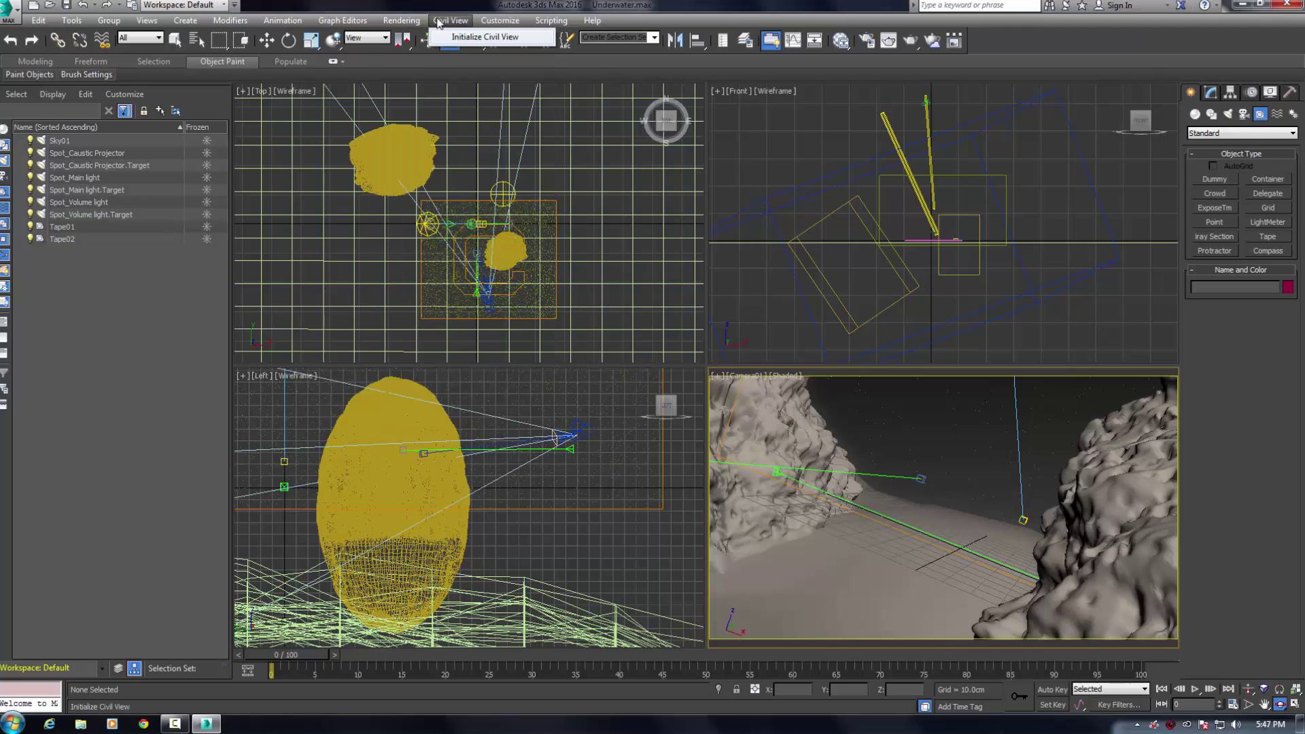
mouse_move(503, 22)
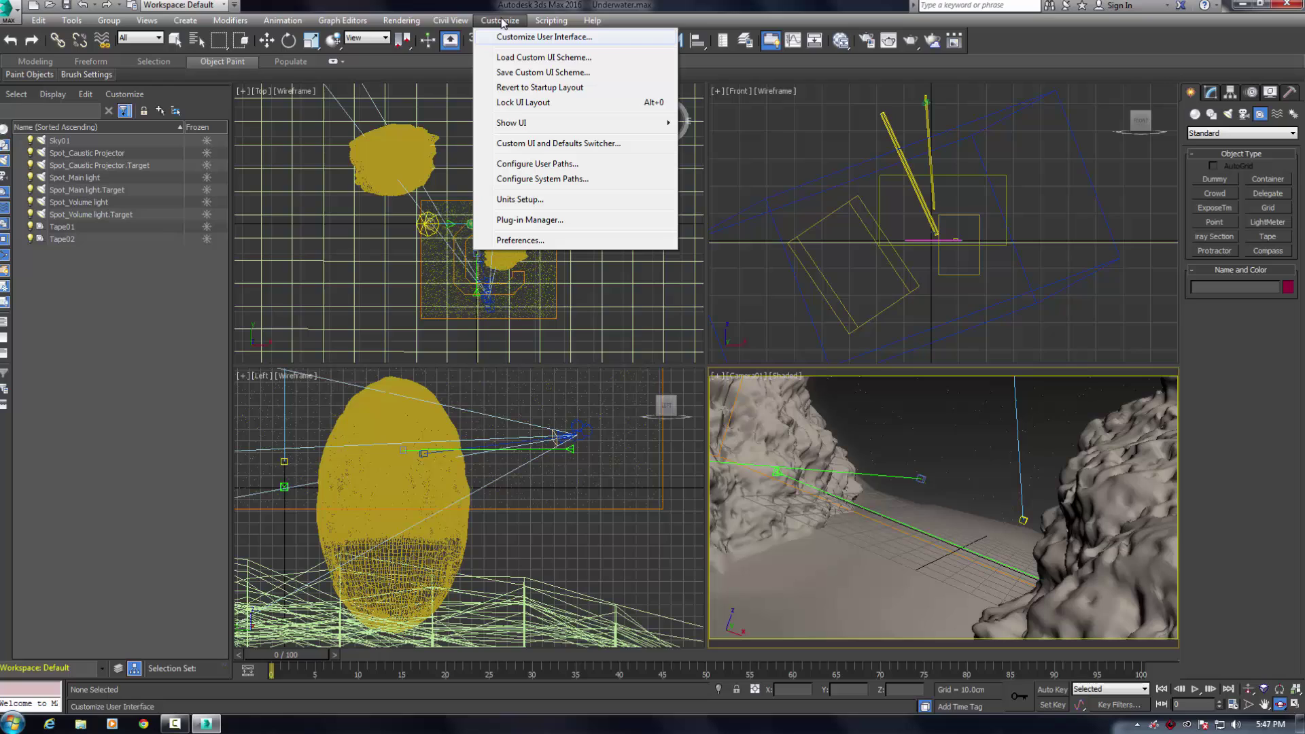
left_click(547, 25)
left_click(550, 24)
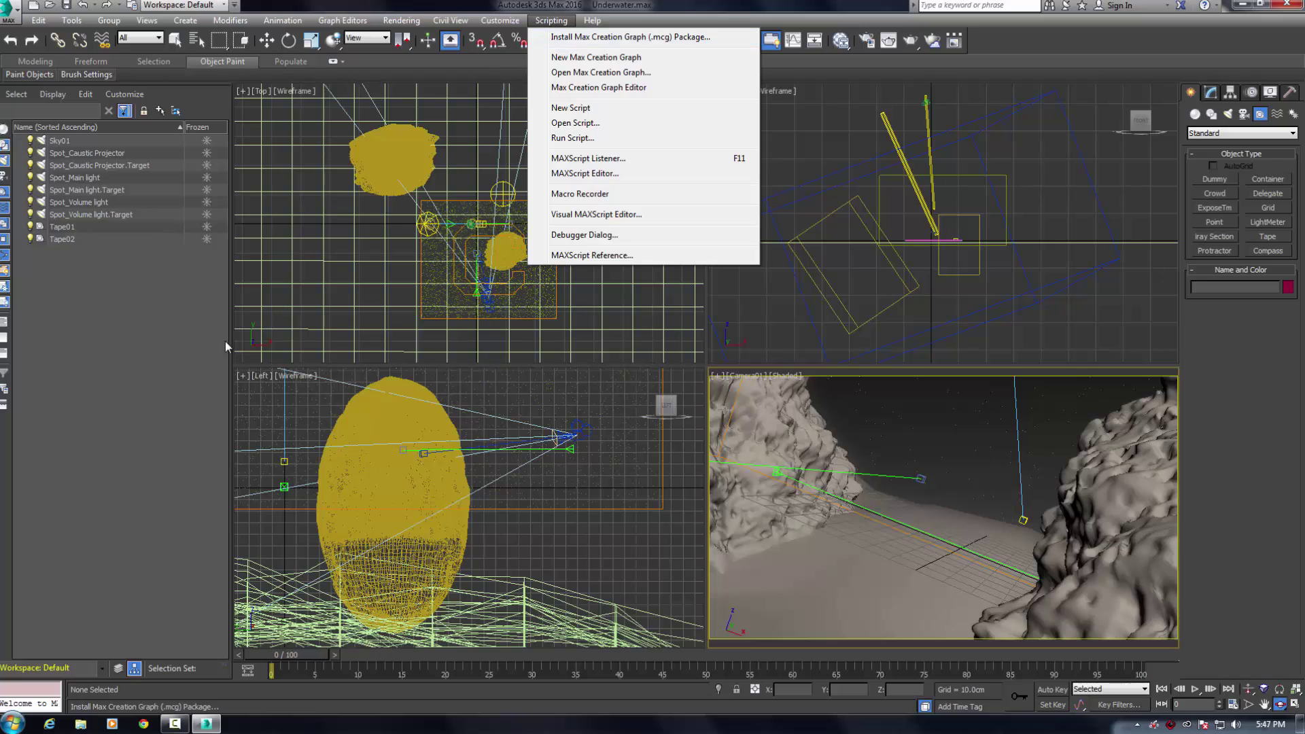
left_click(141, 324)
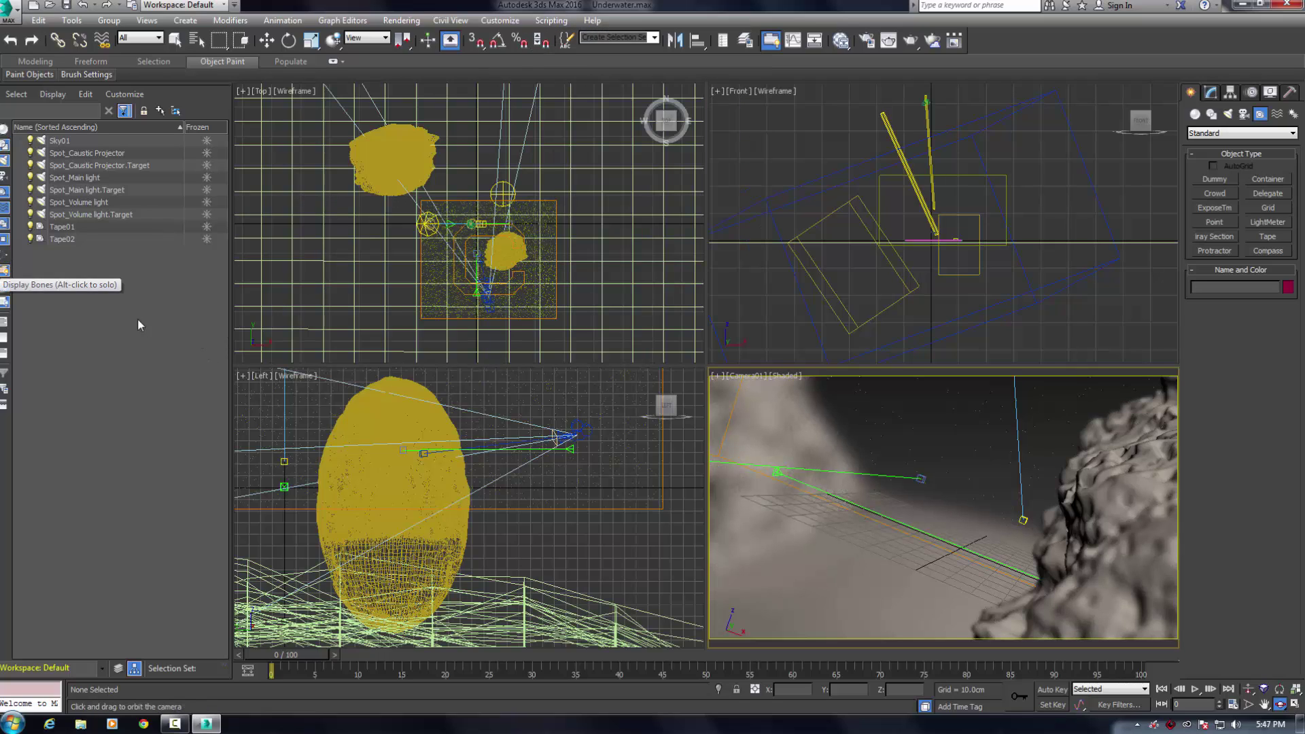
left_click(551, 299)
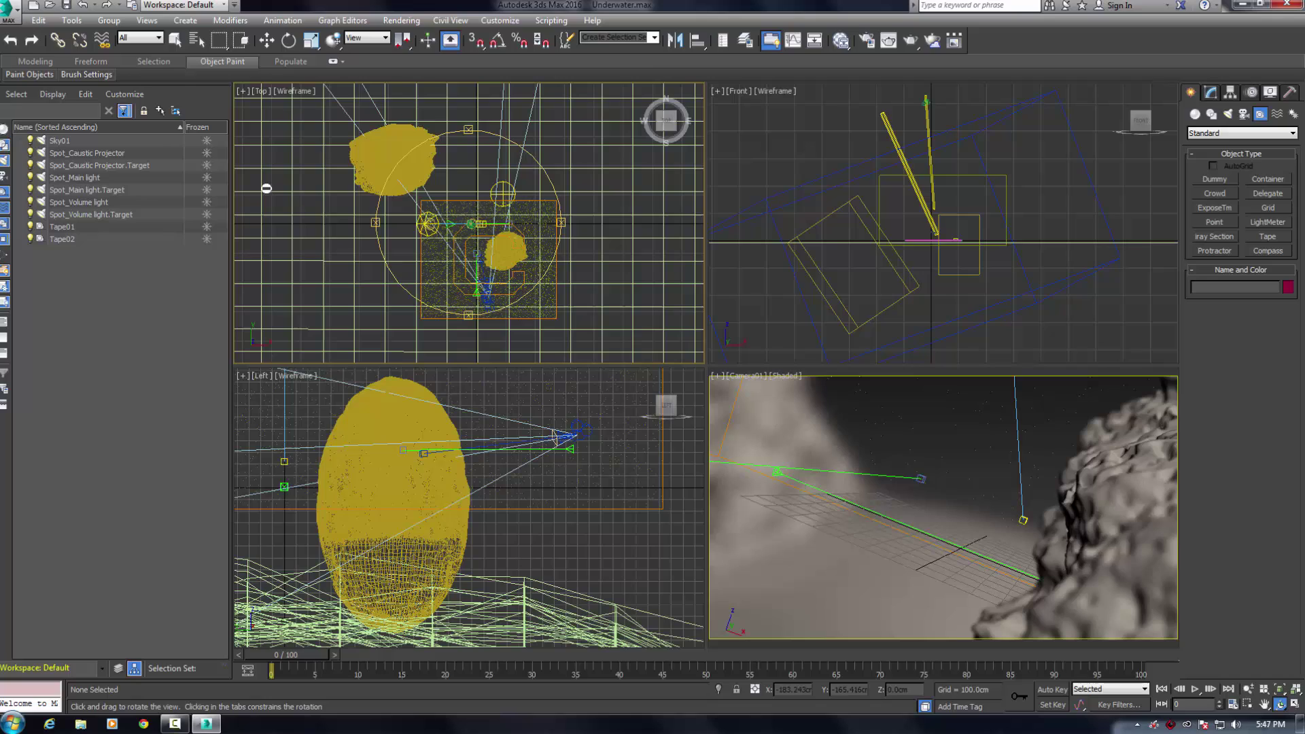
- Glance at the application menu's recent documents, close it, and orbit Camera01 to a new angle
left_click(19, 8)
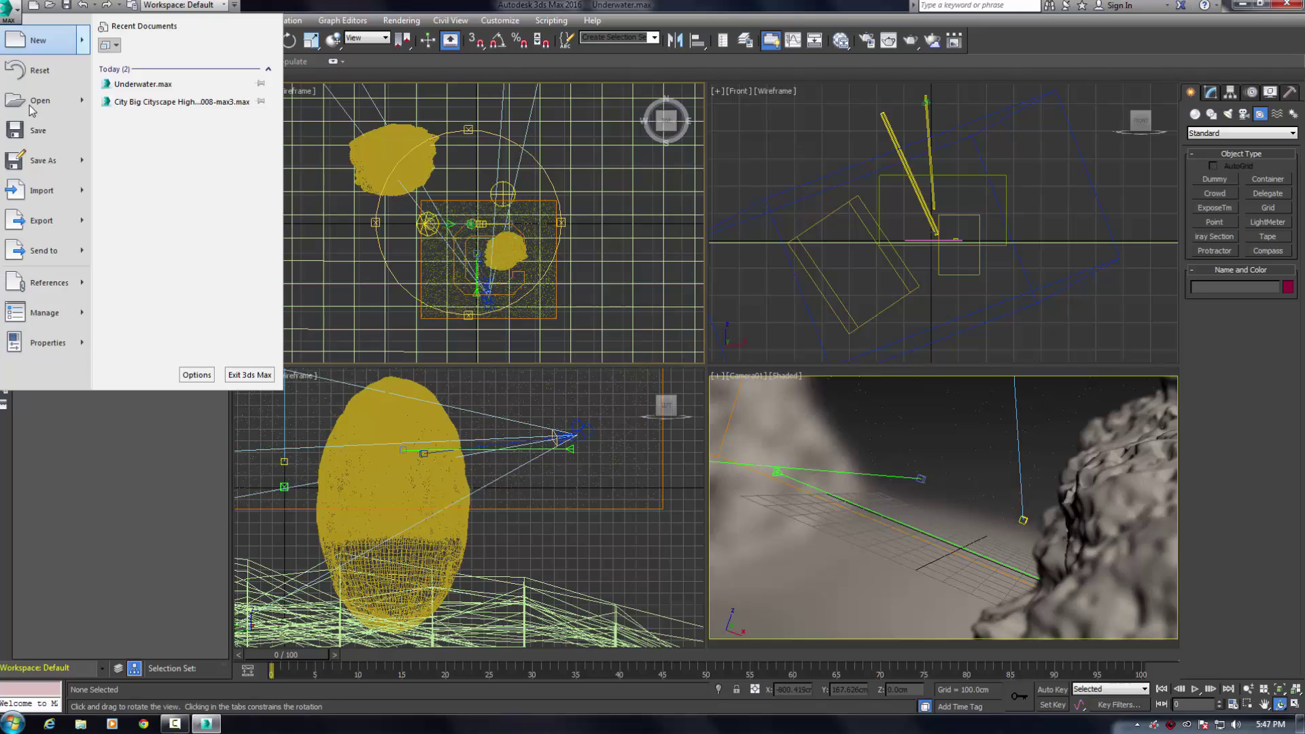
left_click(201, 418)
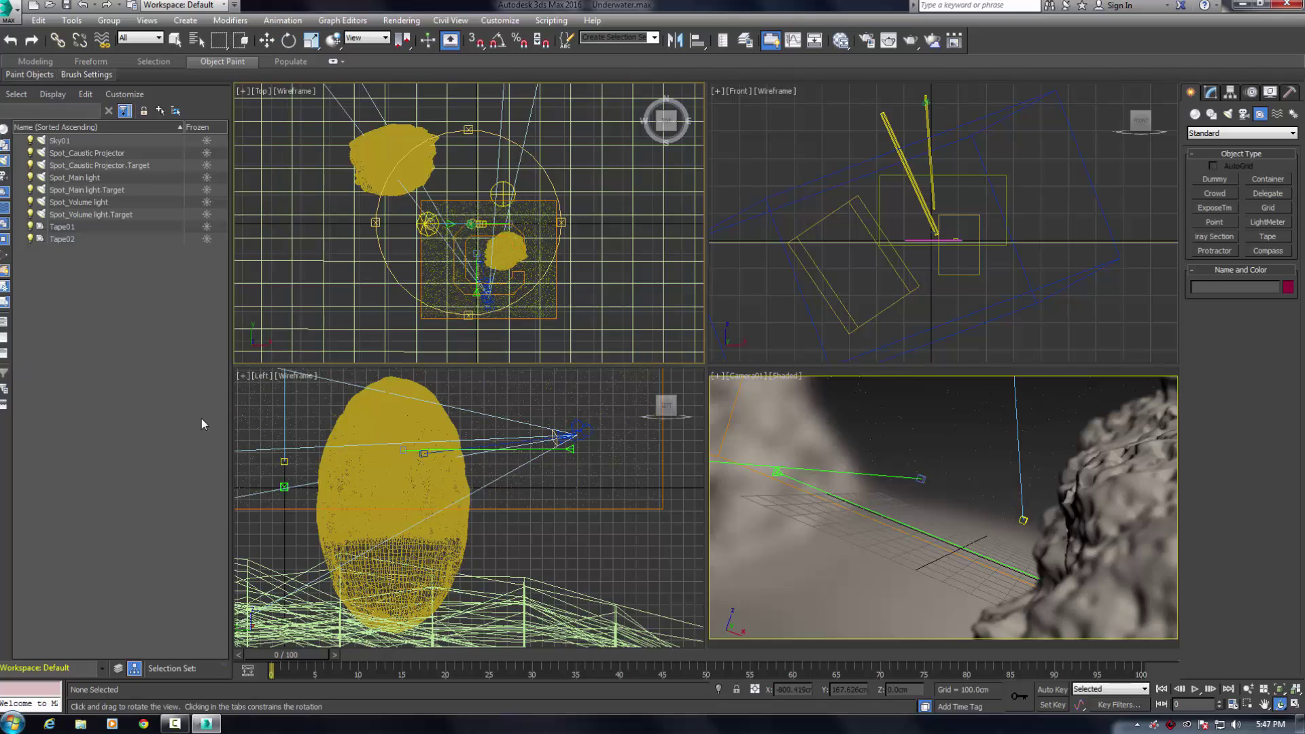
mouse_move(1020, 499)
left_mouse_down()
mouse_move(996, 503)
mouse_move(1020, 510)
mouse_move(1038, 489)
mouse_move(1020, 501)
left_mouse_up()
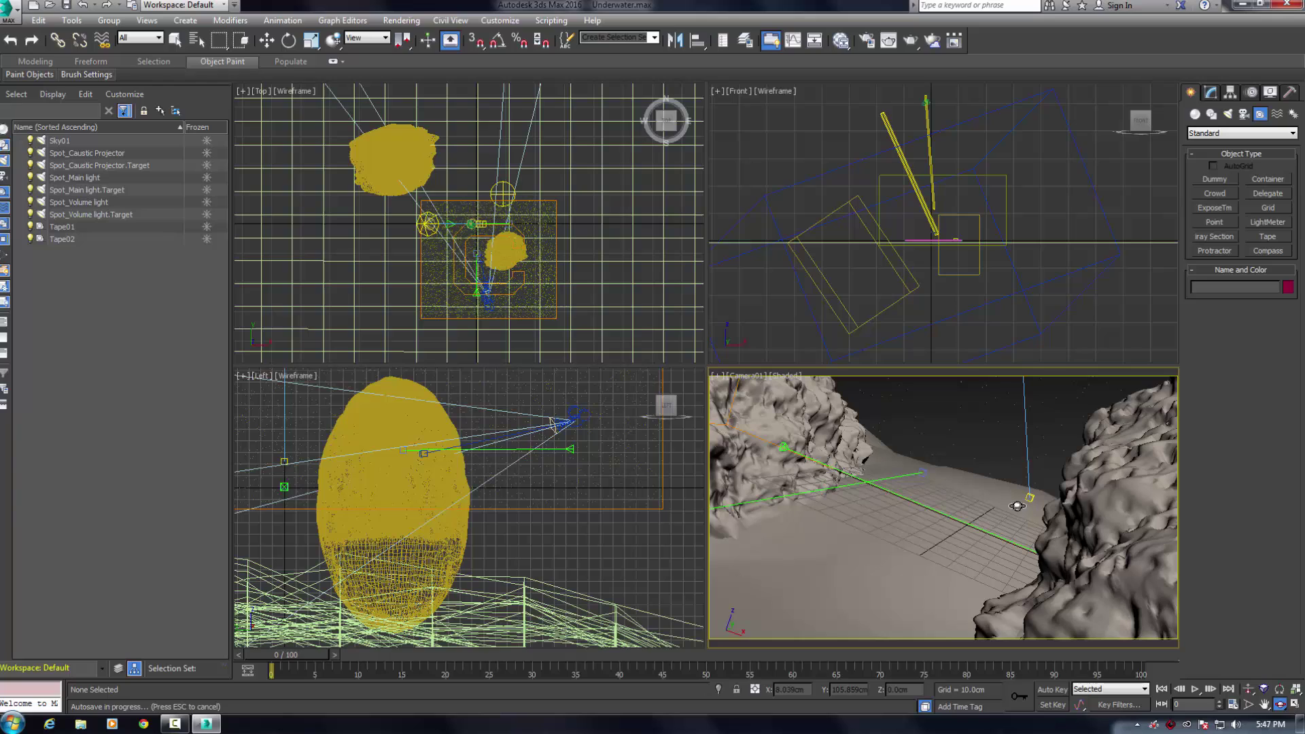
- Switch the Create panel Helpers category from Standard to MassFX, then orbit Camera01 toward a rock
left_click(1274, 134)
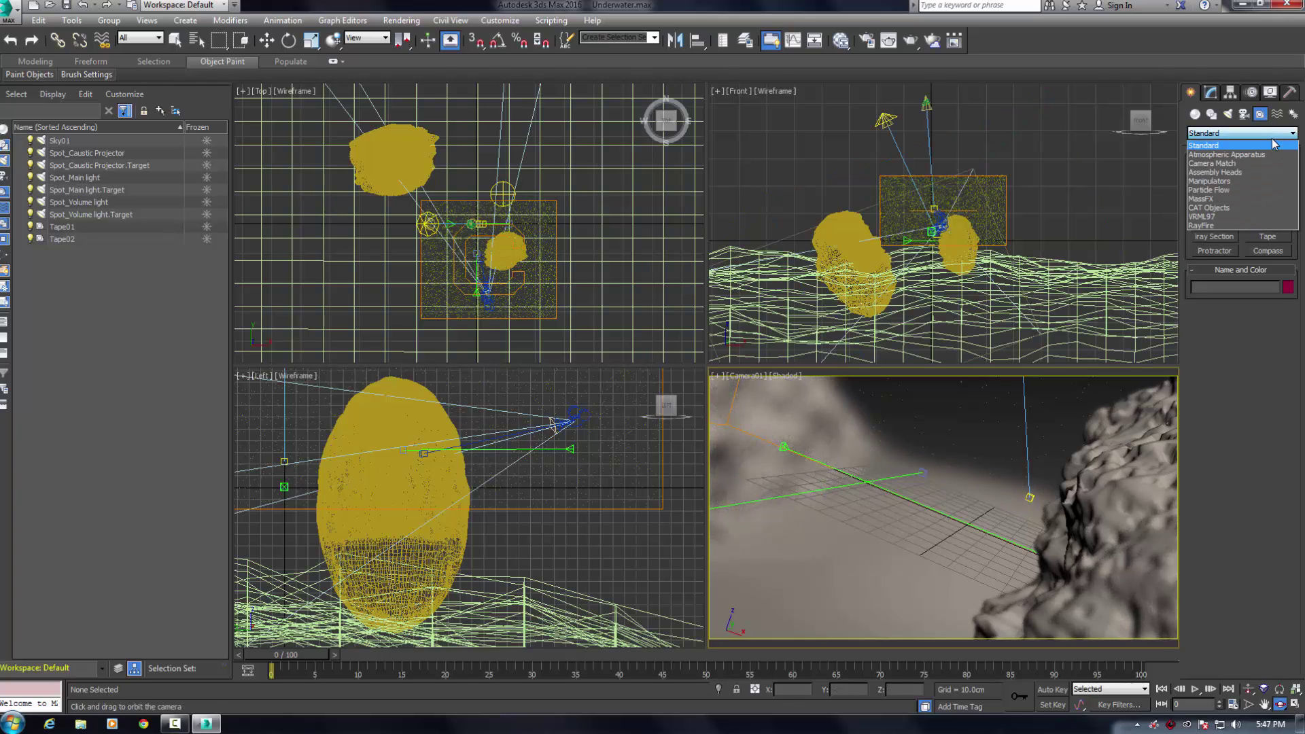
left_click(1243, 199)
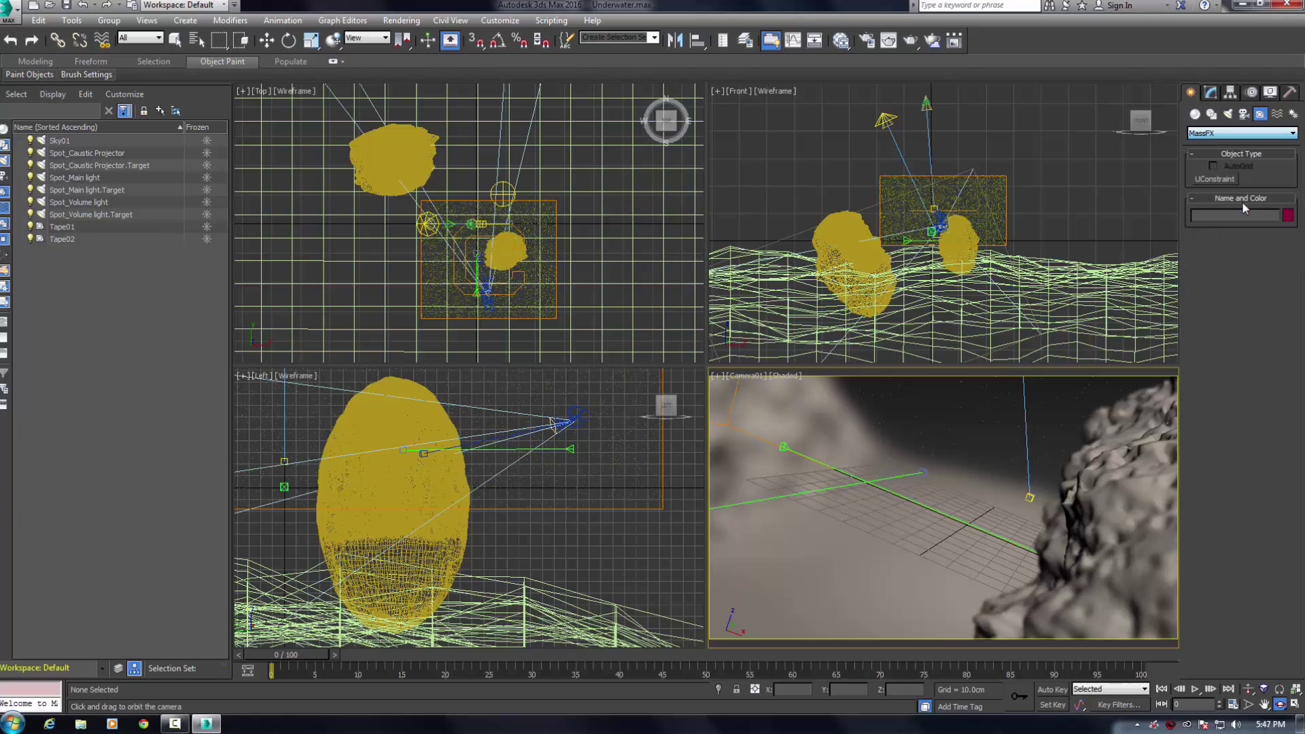
mouse_move(948, 523)
left_mouse_down()
mouse_move(949, 501)
mouse_move(988, 527)
mouse_move(938, 526)
left_mouse_up()
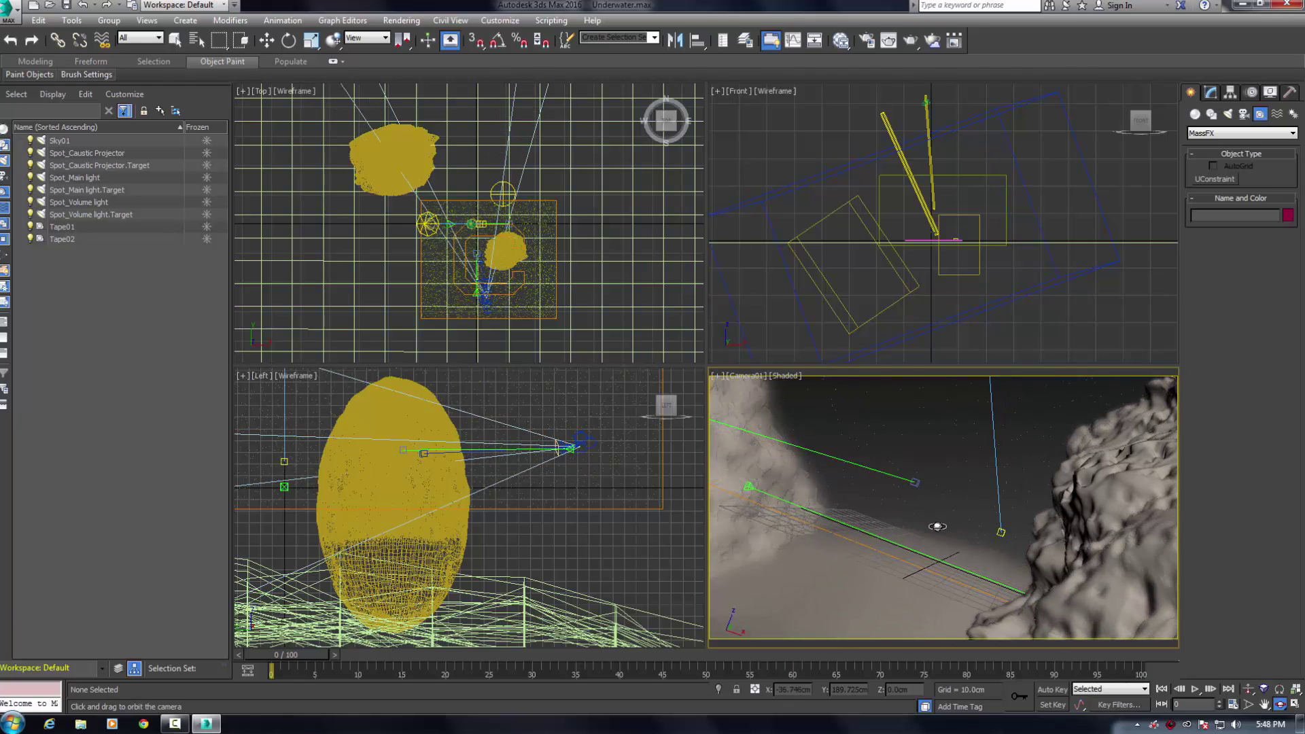
- Browse the Civil View and Animation > Populate menus, then close them
left_click(454, 22)
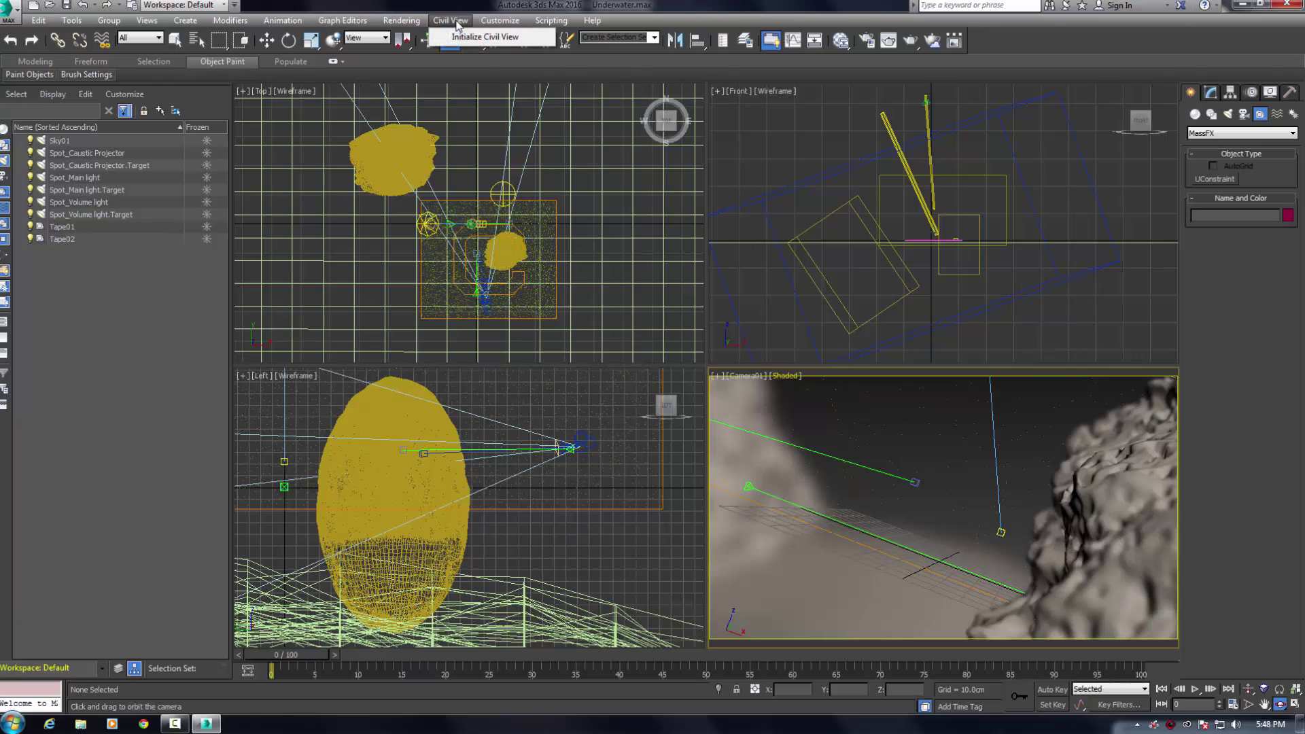
mouse_move(289, 22)
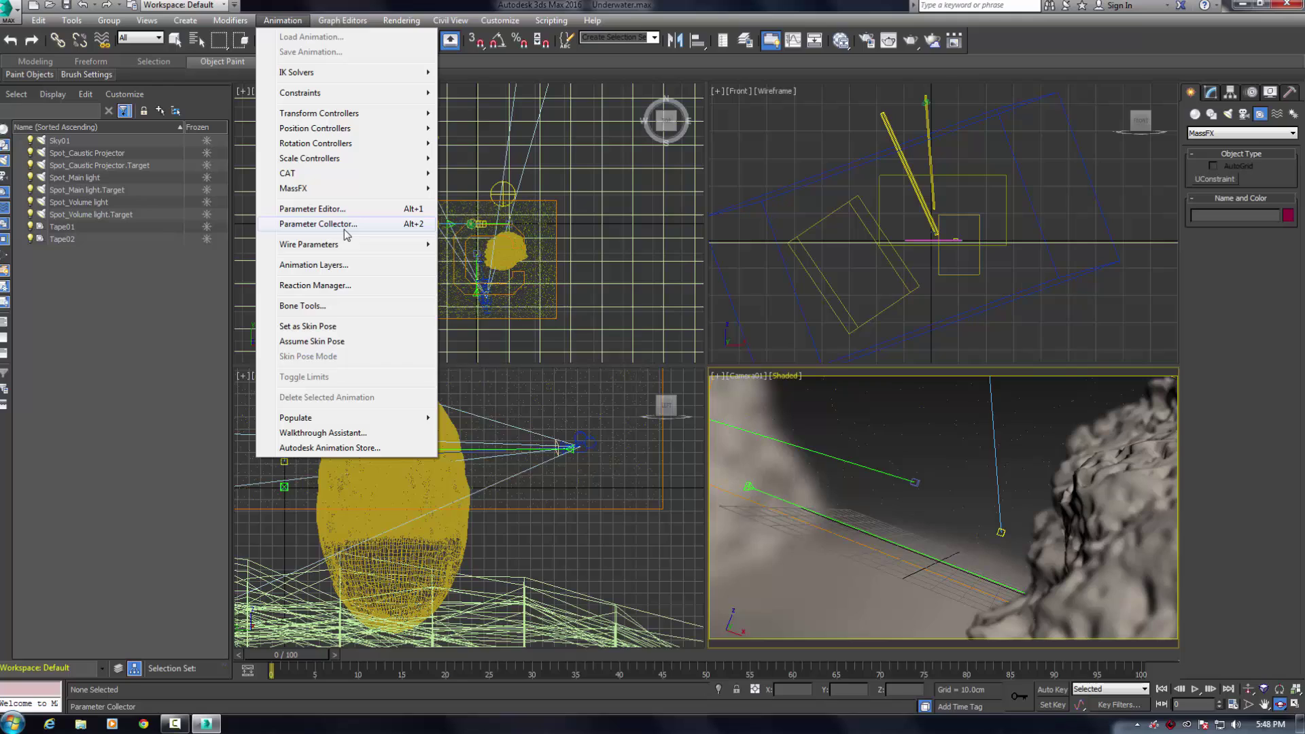
mouse_move(360, 418)
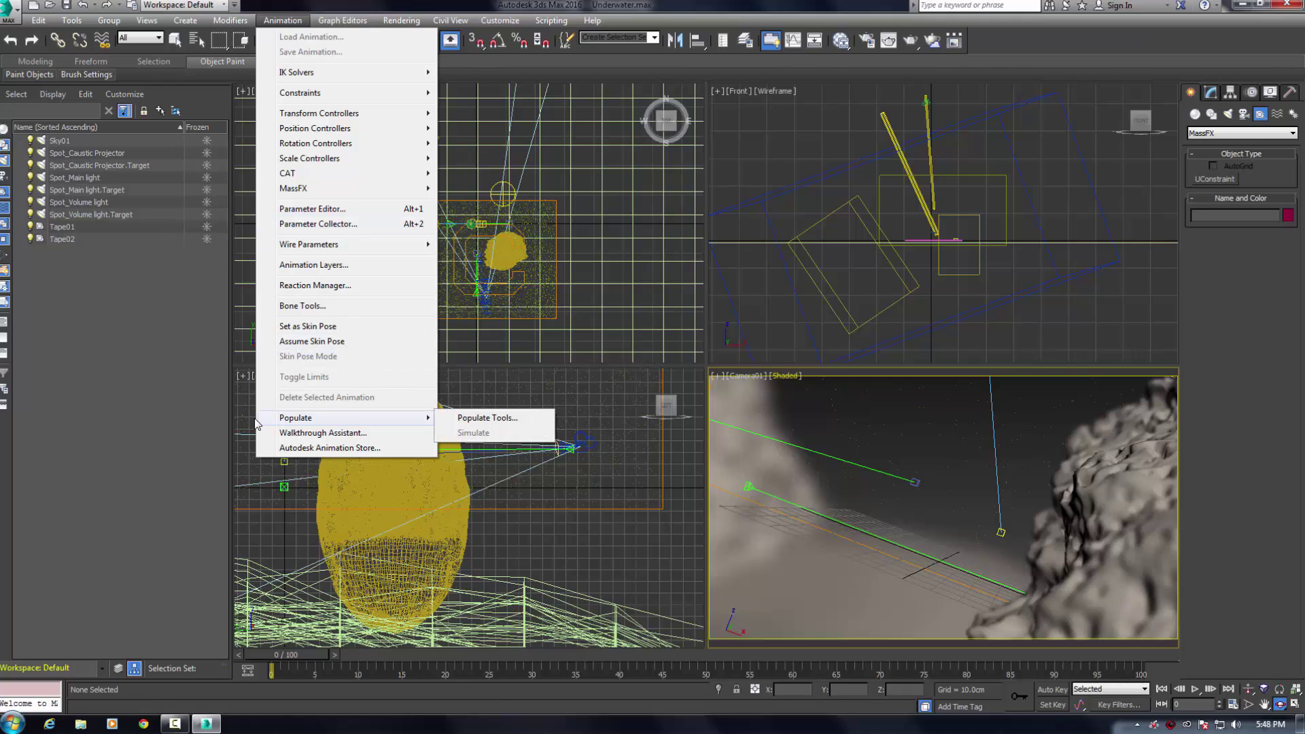
left_click(124, 377)
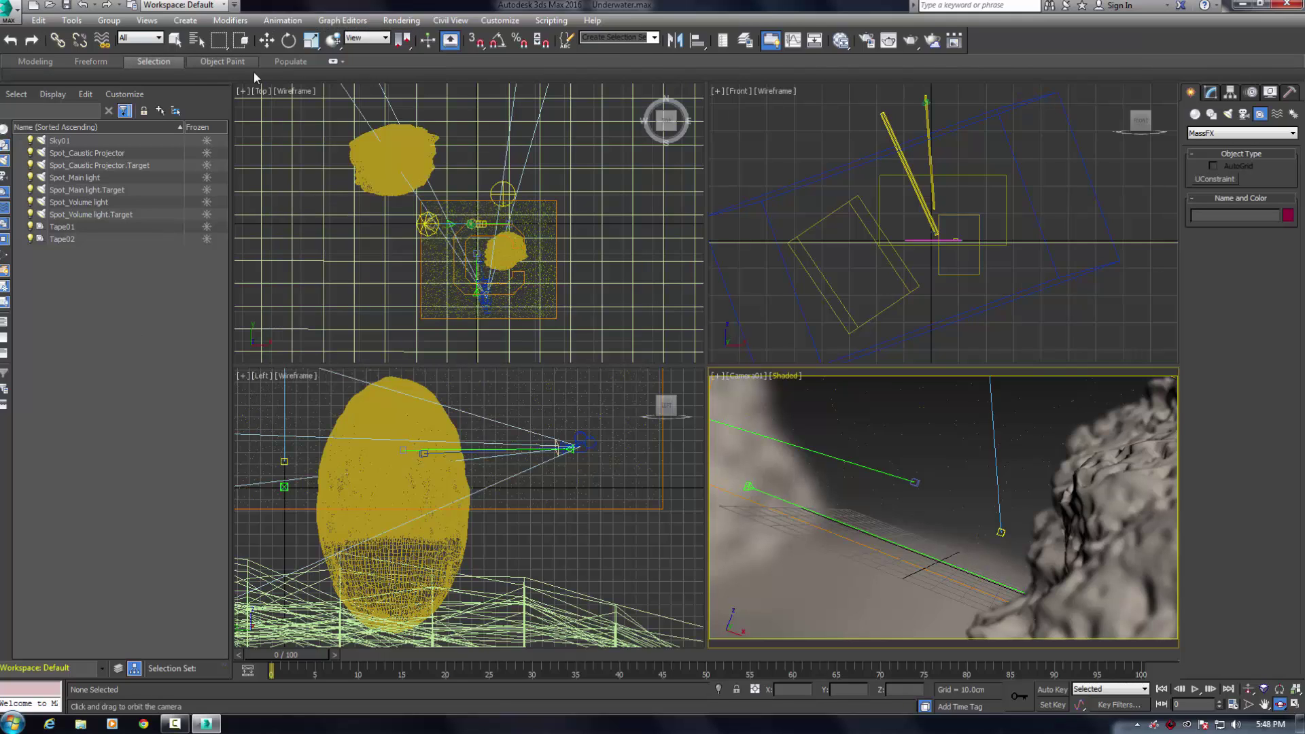
- Show the Populate ribbon tools, orbit Camera01 along the rock channel, and maximize it with Alt+W
left_click(295, 62)
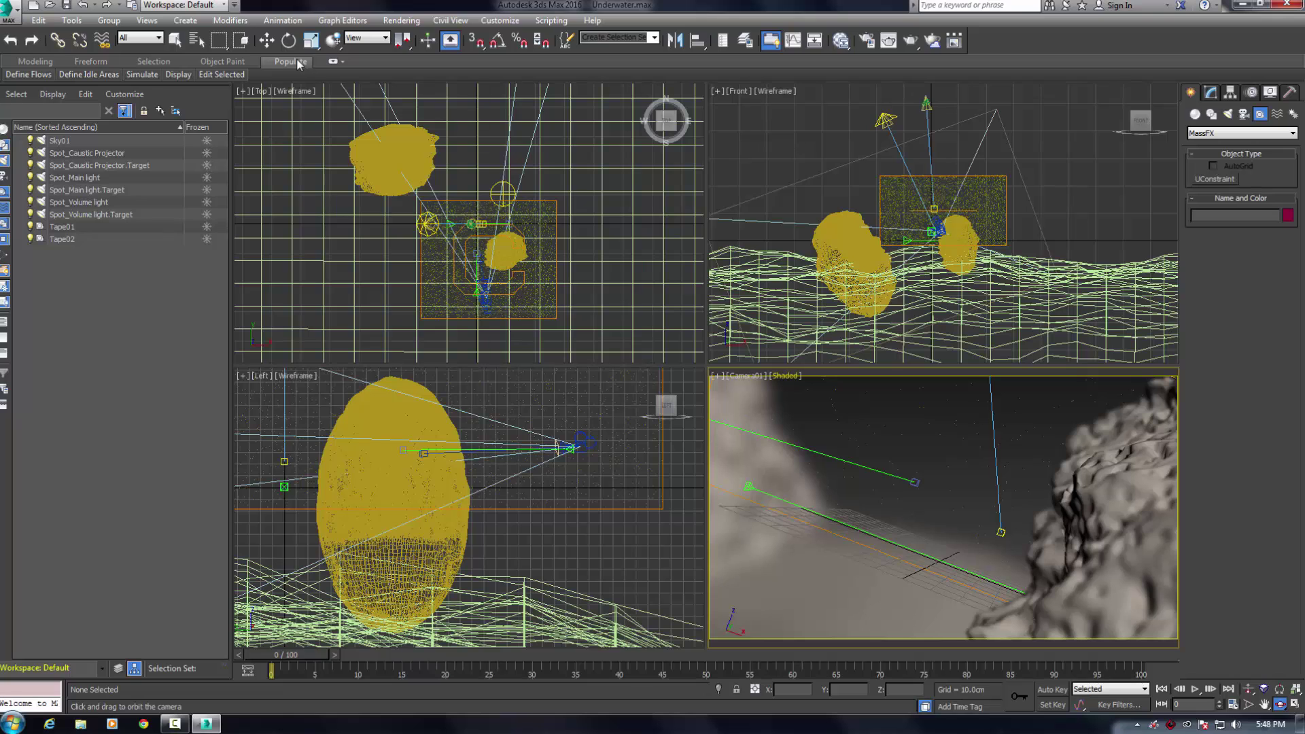
left_click_drag(858, 492, 850, 492)
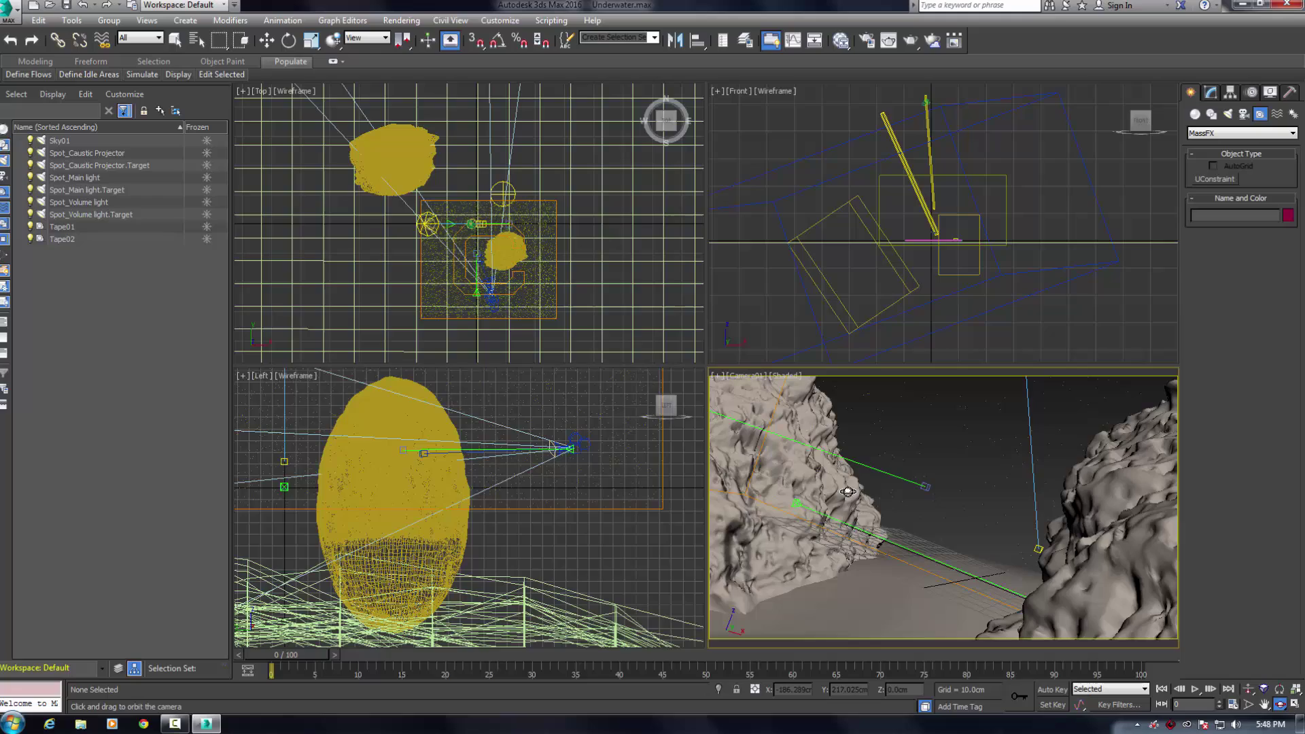
key("alt+w")
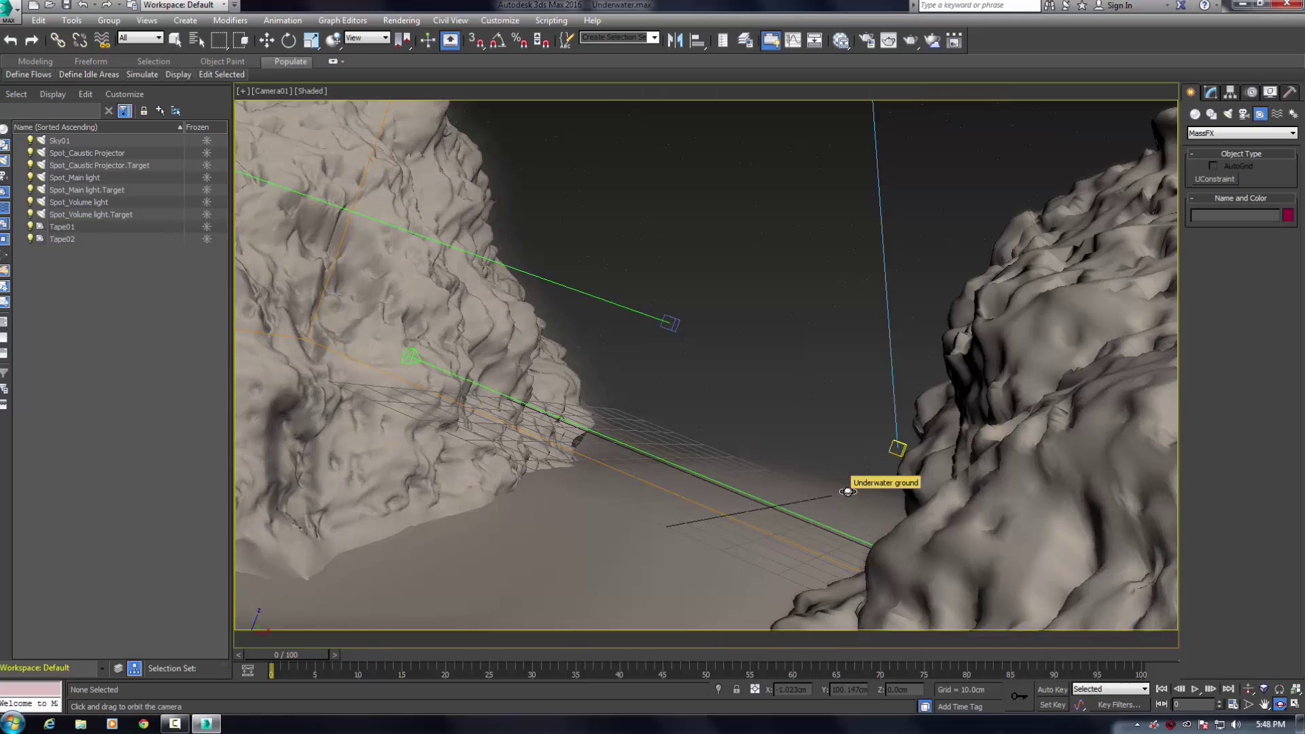
- Orbit the maximized Camera01 view, then minimize 3ds Max to reveal the THANK YOU desktop end card
left_click_drag(847, 488, 744, 369)
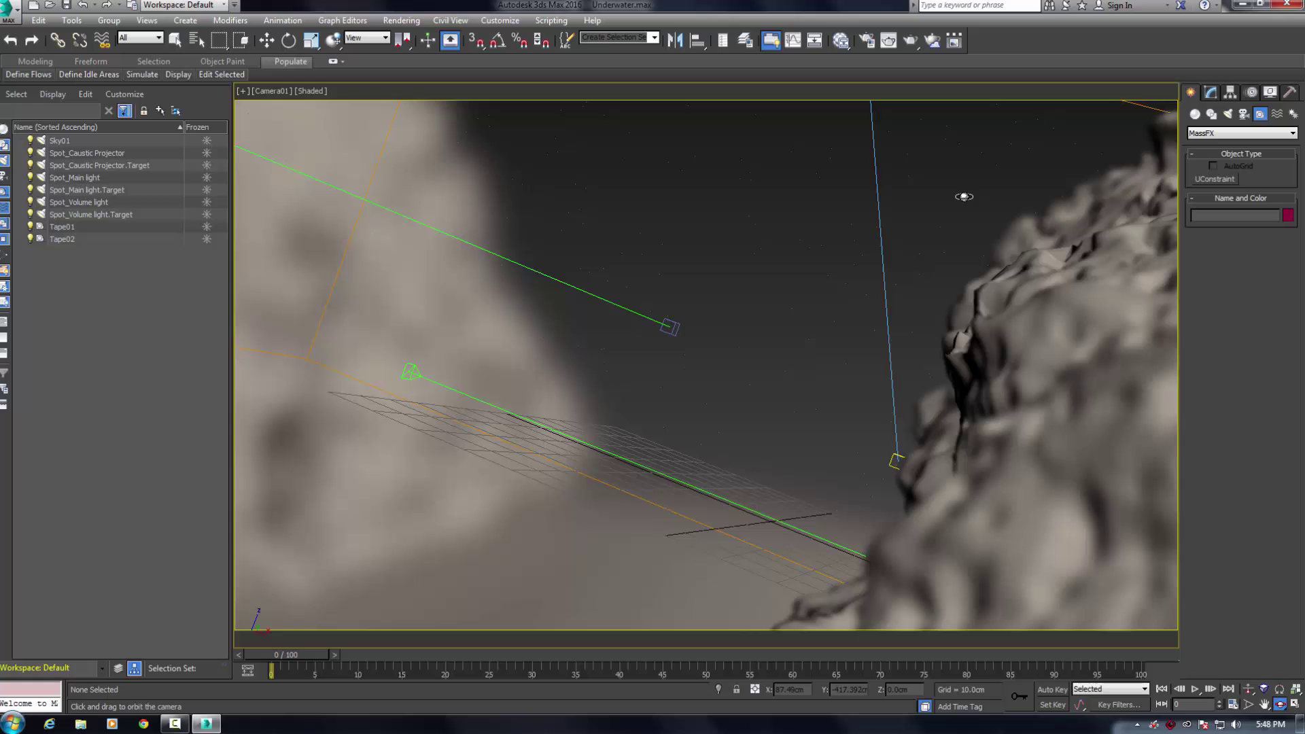
left_click(1239, 5)
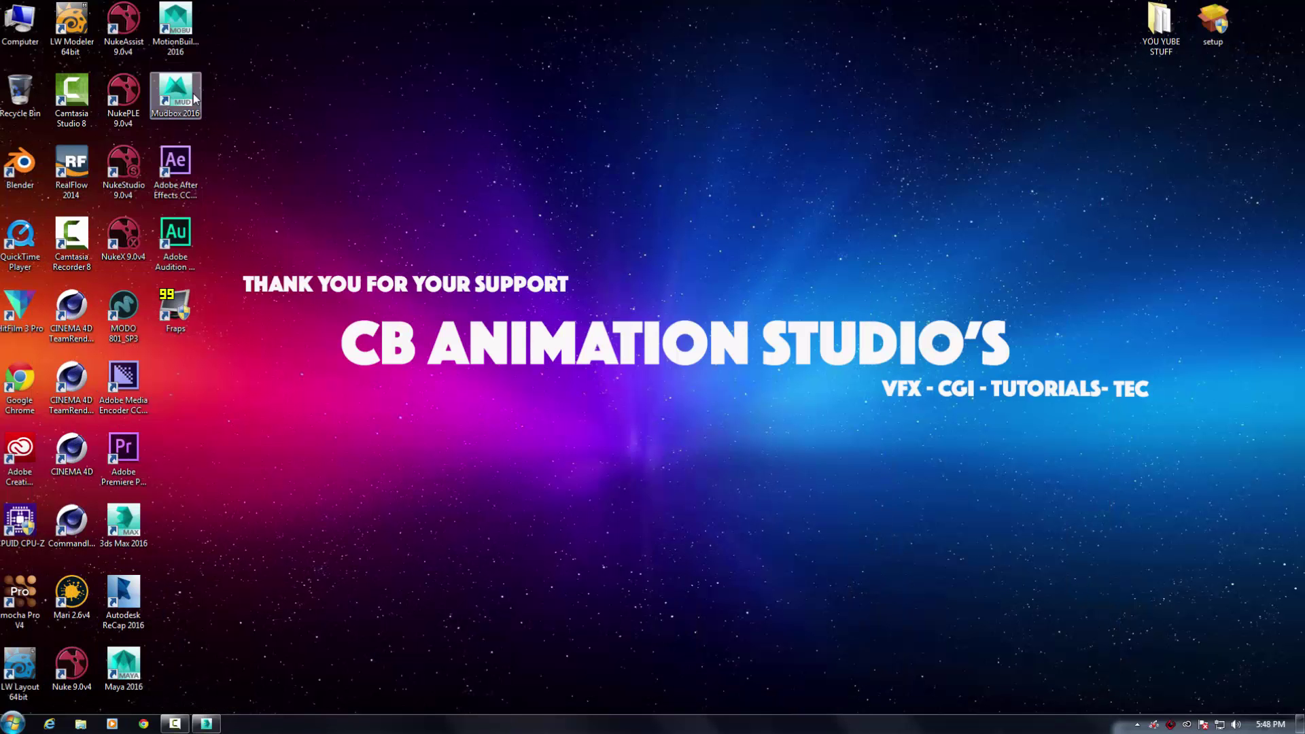